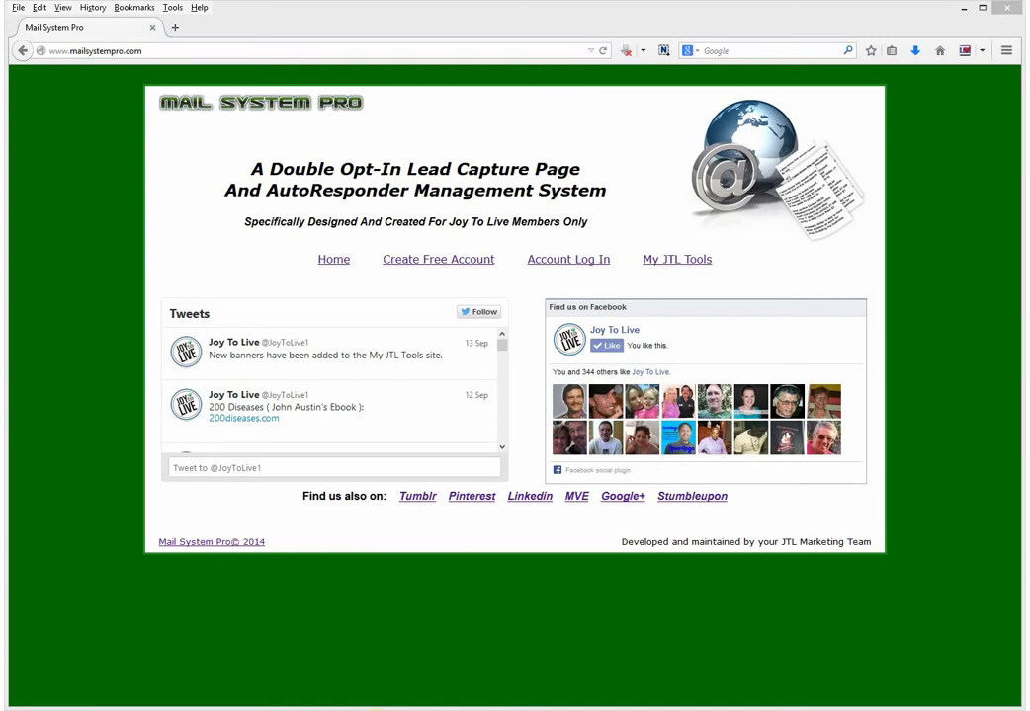
View the free account sign-up form, and log in to the existing account with the account e-mail and password.
{"action": "left_click", "coordinate": [426, 262]}
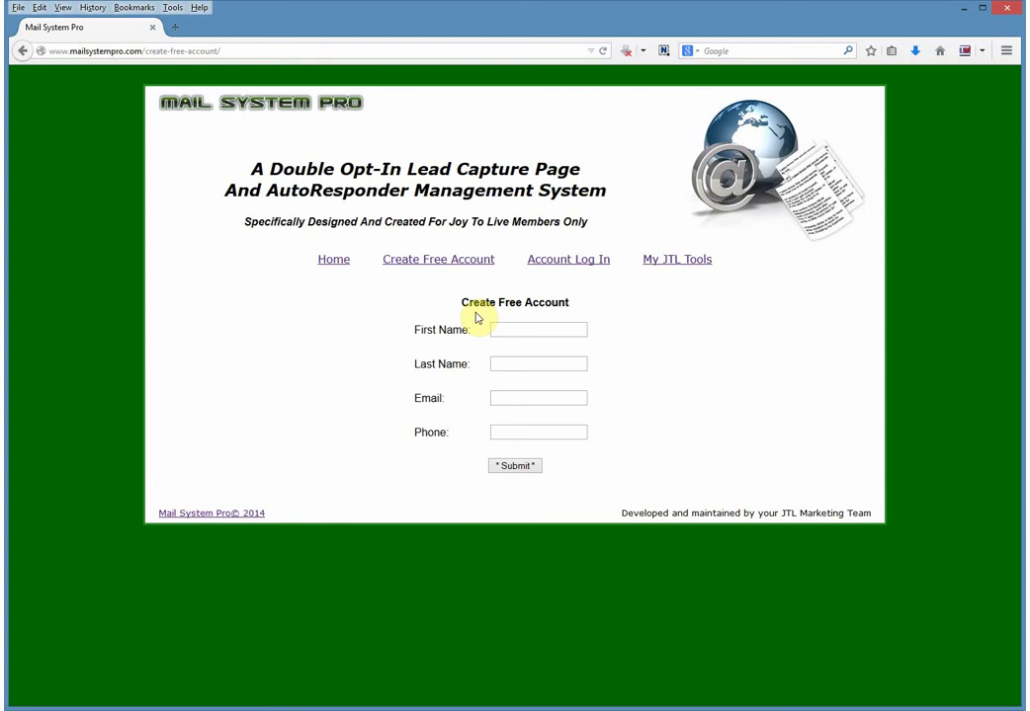
{"action": "left_click", "coordinate": [550, 267]}
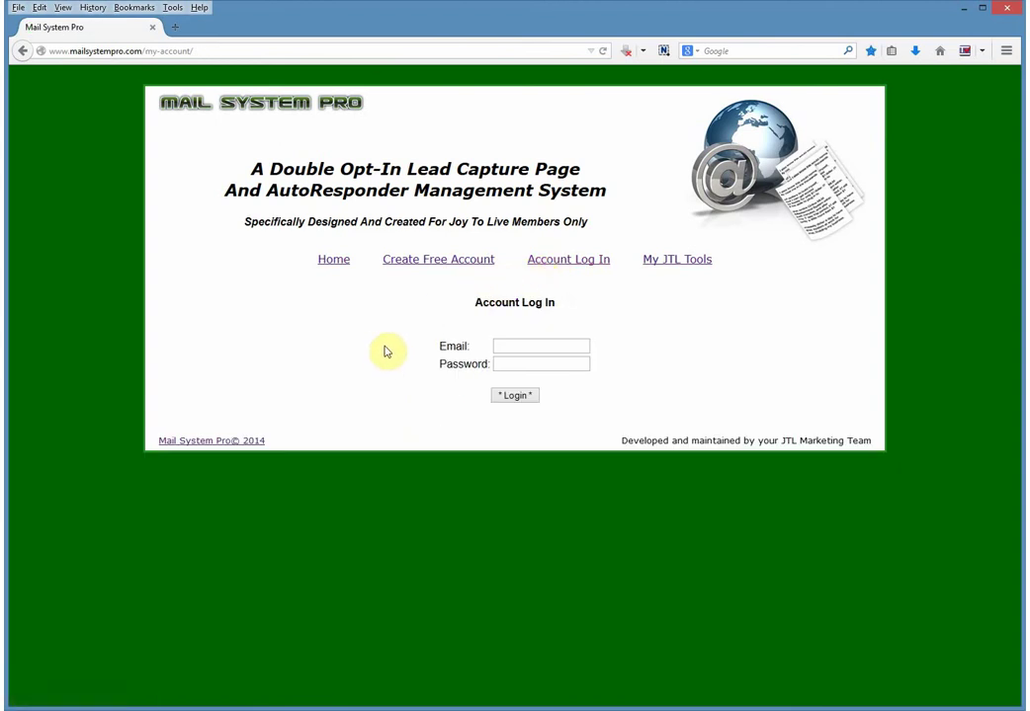
{"action": "left_click", "coordinate": [518, 348]}
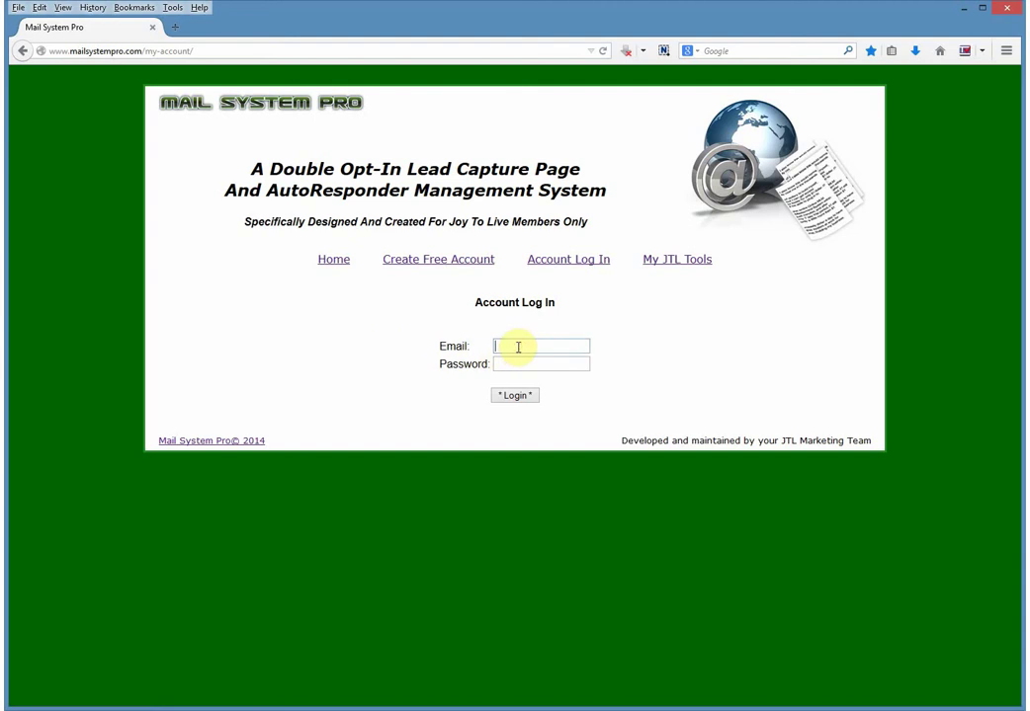
{"action": "key", "text": "Down"}
{"action": "key", "text": "Down"}
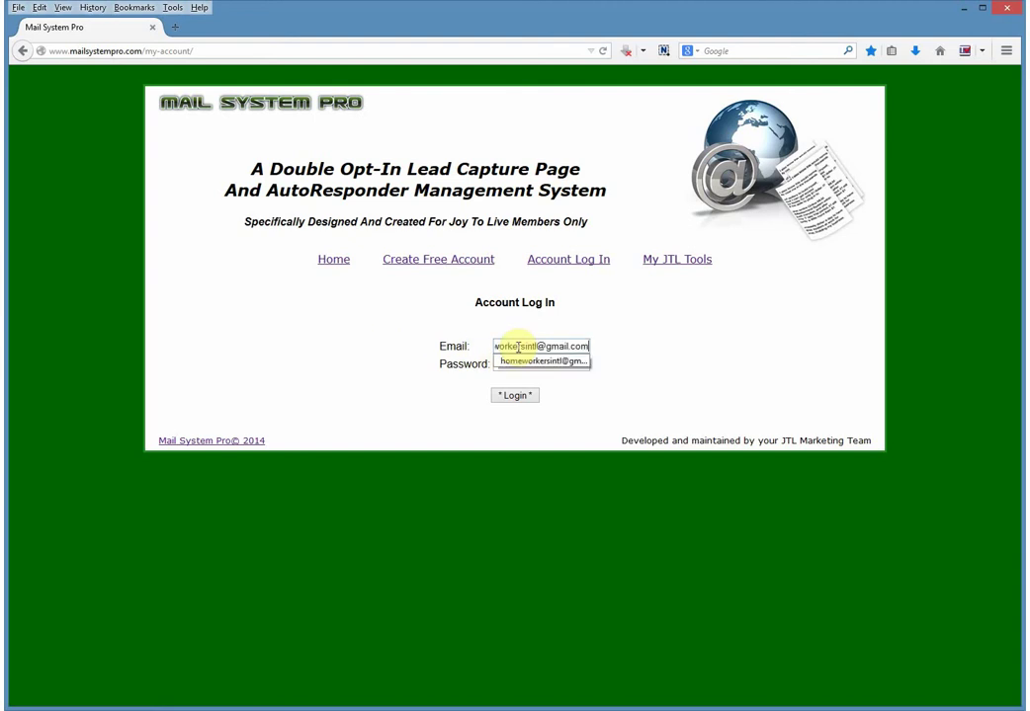
{"action": "left_click", "coordinate": [503, 365]}
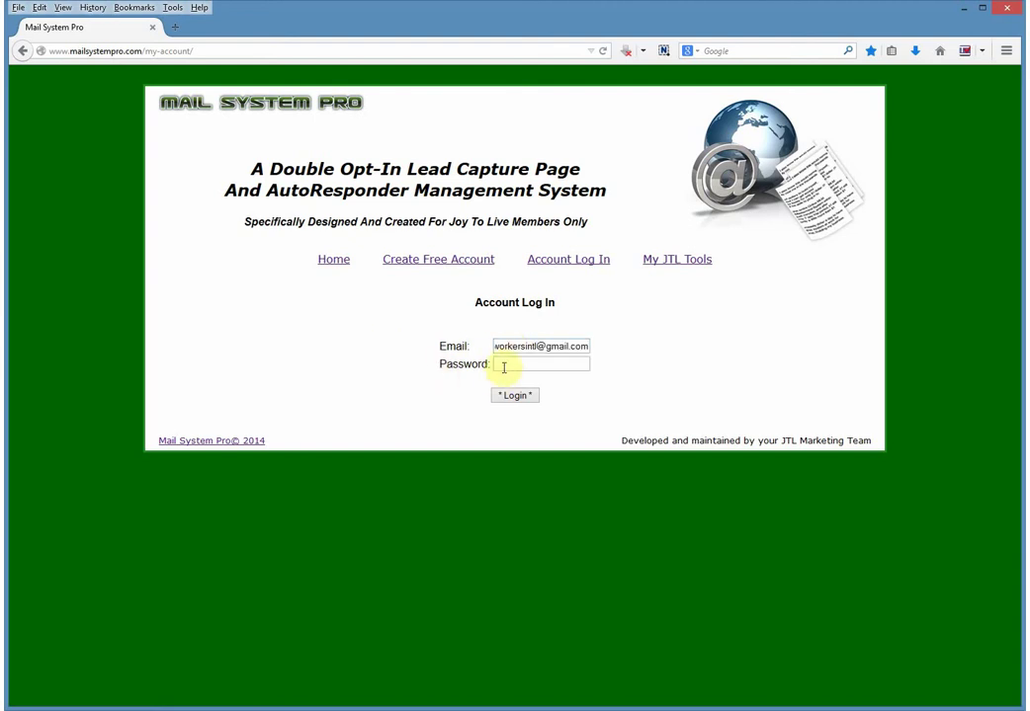
{"action": "type", "text": "*****"}
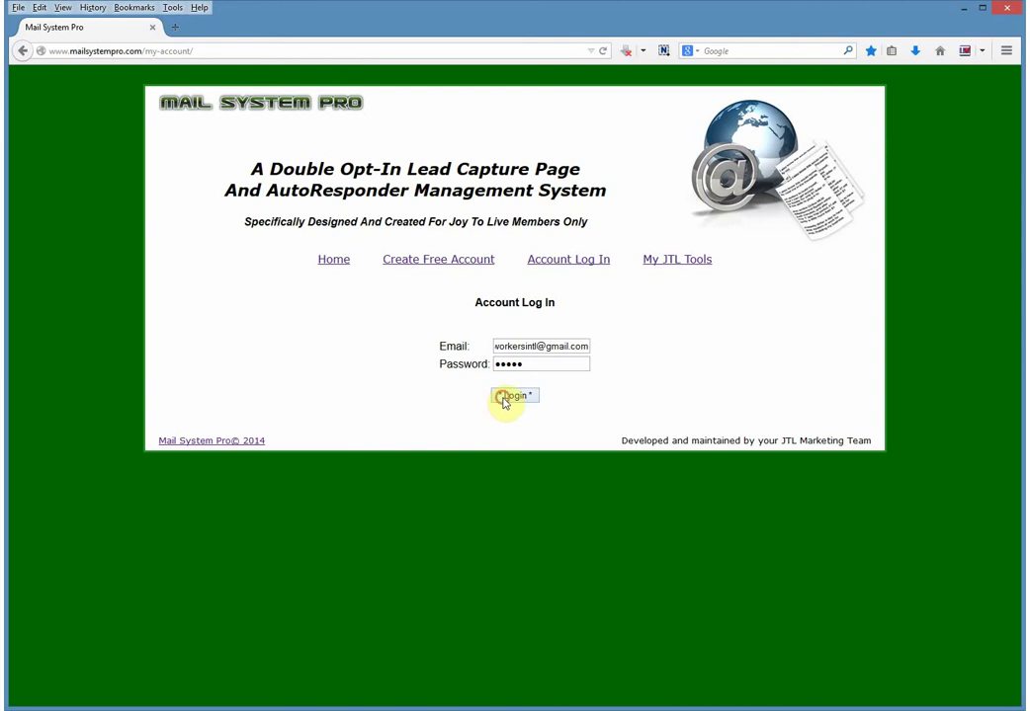
{"action": "left_click", "coordinate": [504, 400]}
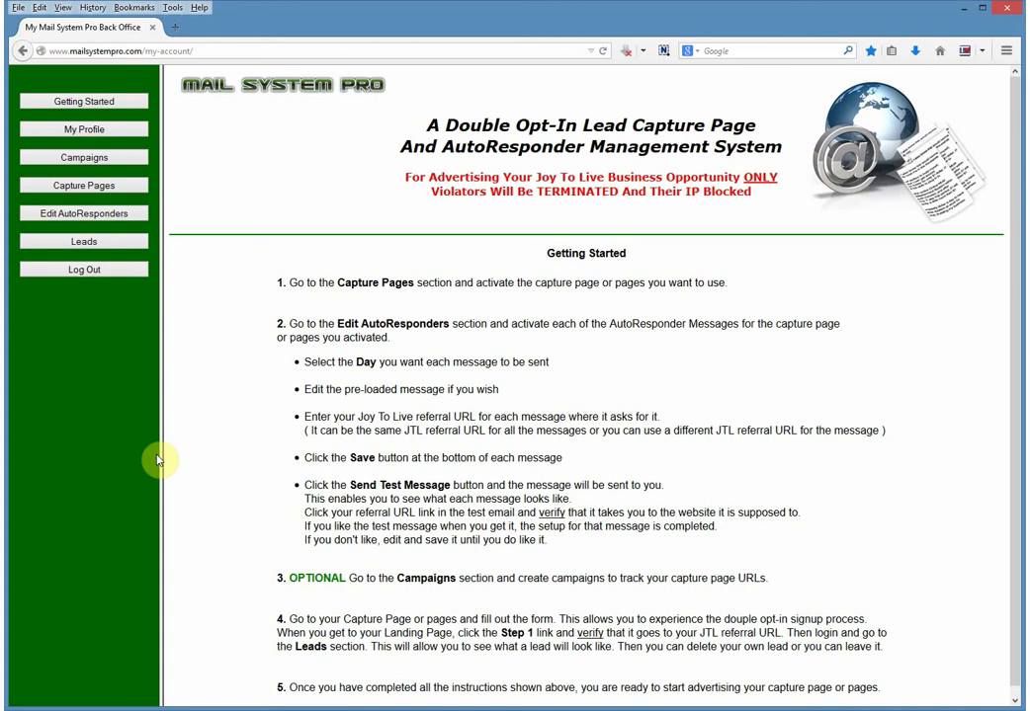
Review the account's profile page and return to the Getting Started instructions.
{"action": "left_click", "coordinate": [87, 131]}
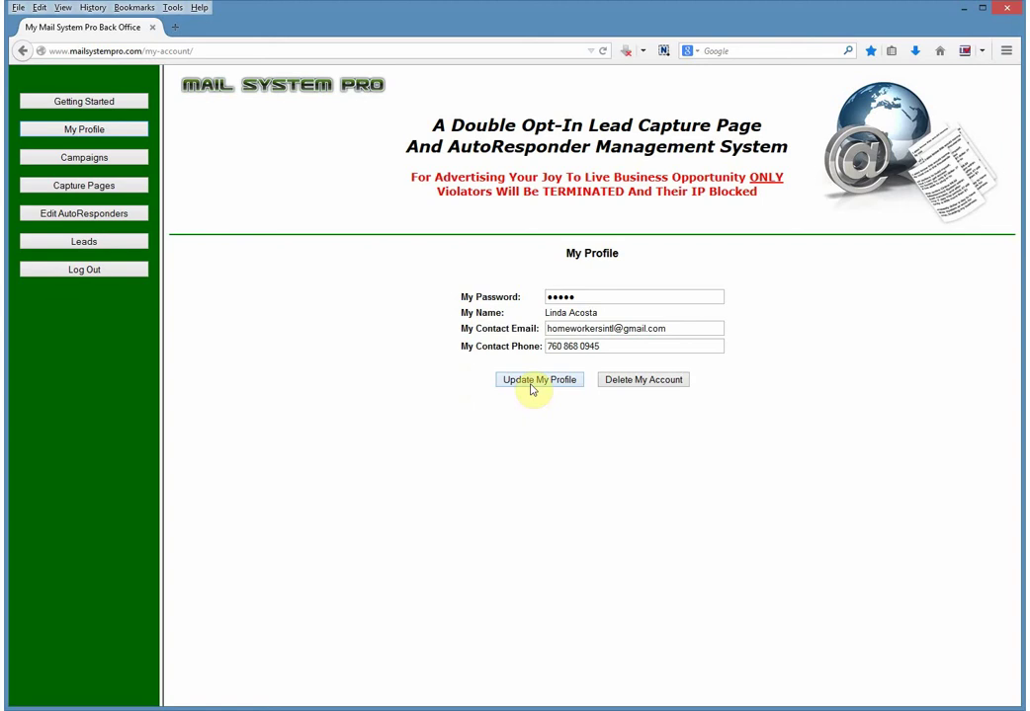
{"action": "left_click", "coordinate": [109, 104]}
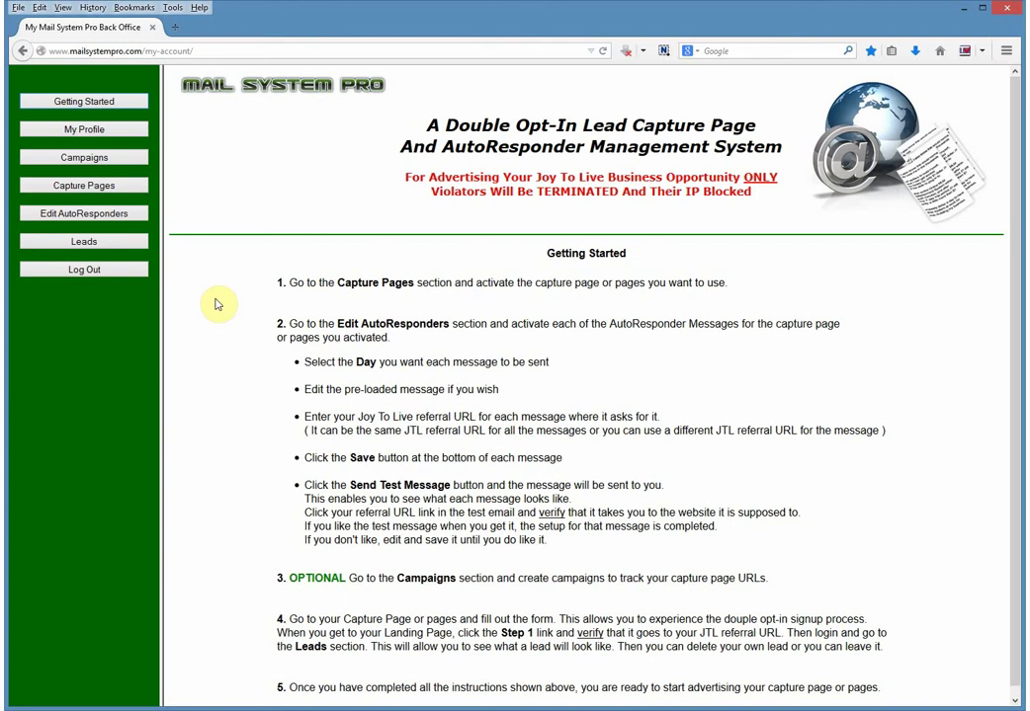
Browse the Capture Pages section from the coffee page through the Beautiful Skin Challenge page.
{"action": "left_click", "coordinate": [122, 187]}
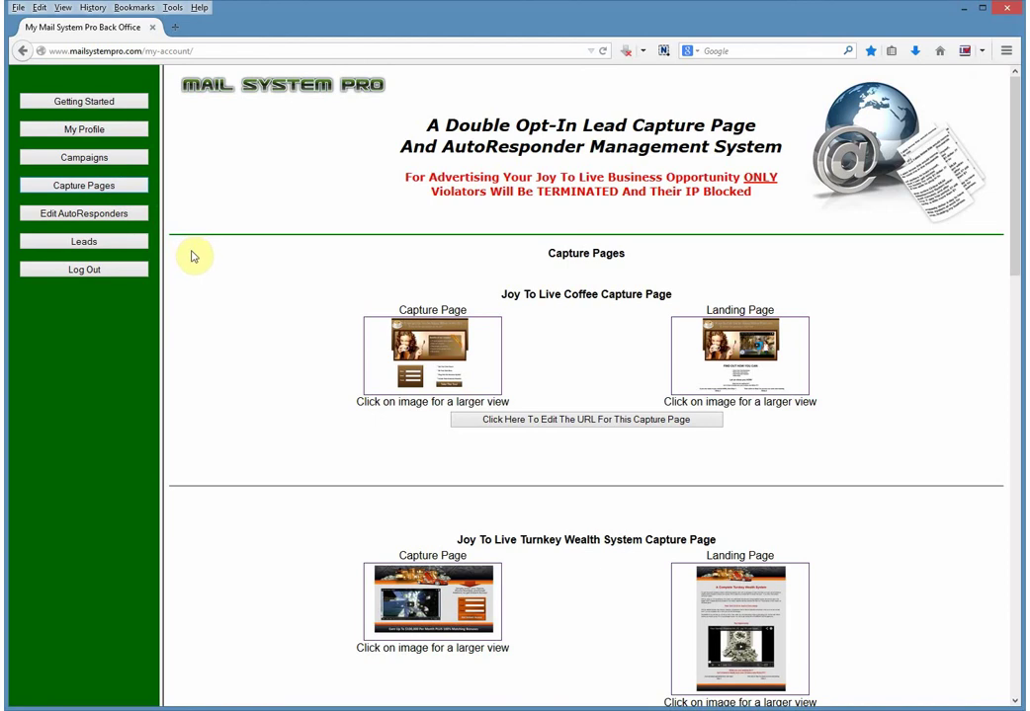
{"action": "scroll", "coordinate": [194, 255], "scroll_direction": "down", "scroll_amount": 5}
{"action": "scroll", "coordinate": [195, 258], "scroll_direction": "down", "scroll_amount": 10}
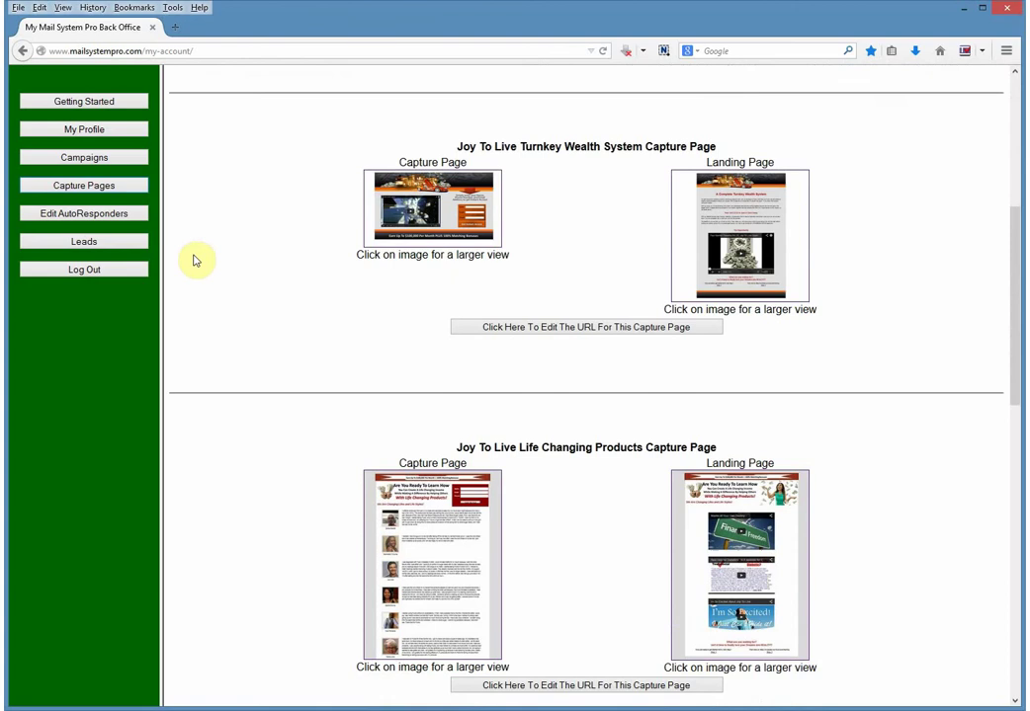
{"action": "scroll", "coordinate": [196, 259], "scroll_direction": "down", "scroll_amount": 9}
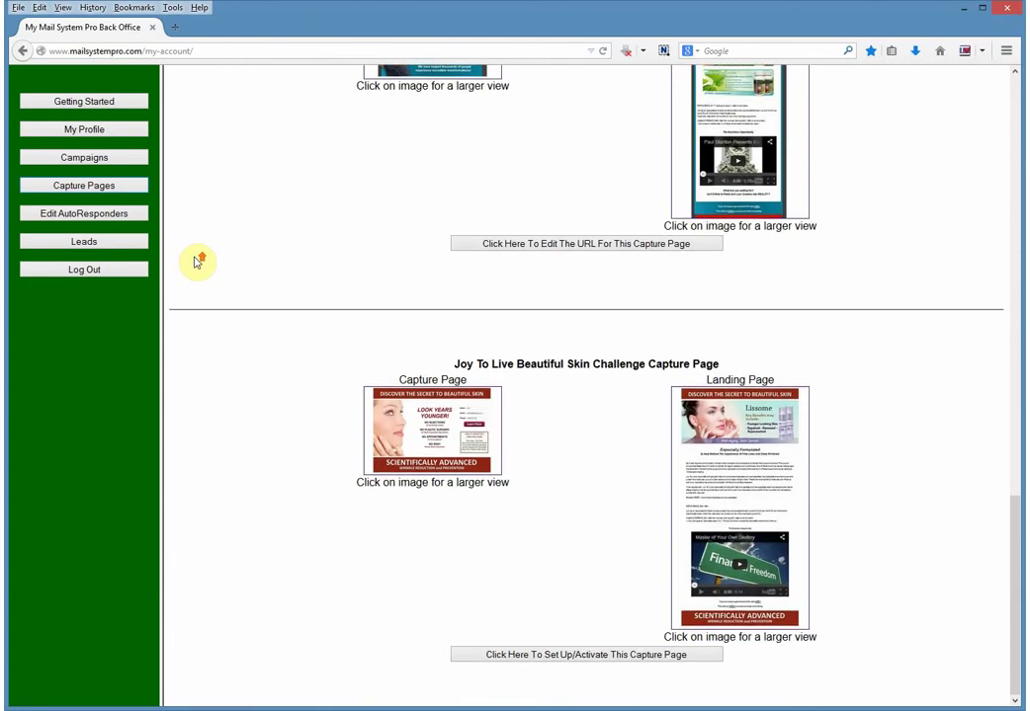
{"action": "scroll", "coordinate": [196, 261], "scroll_direction": "up", "scroll_amount": 9}
{"action": "scroll", "coordinate": [197, 260], "scroll_direction": "up", "scroll_amount": 8}
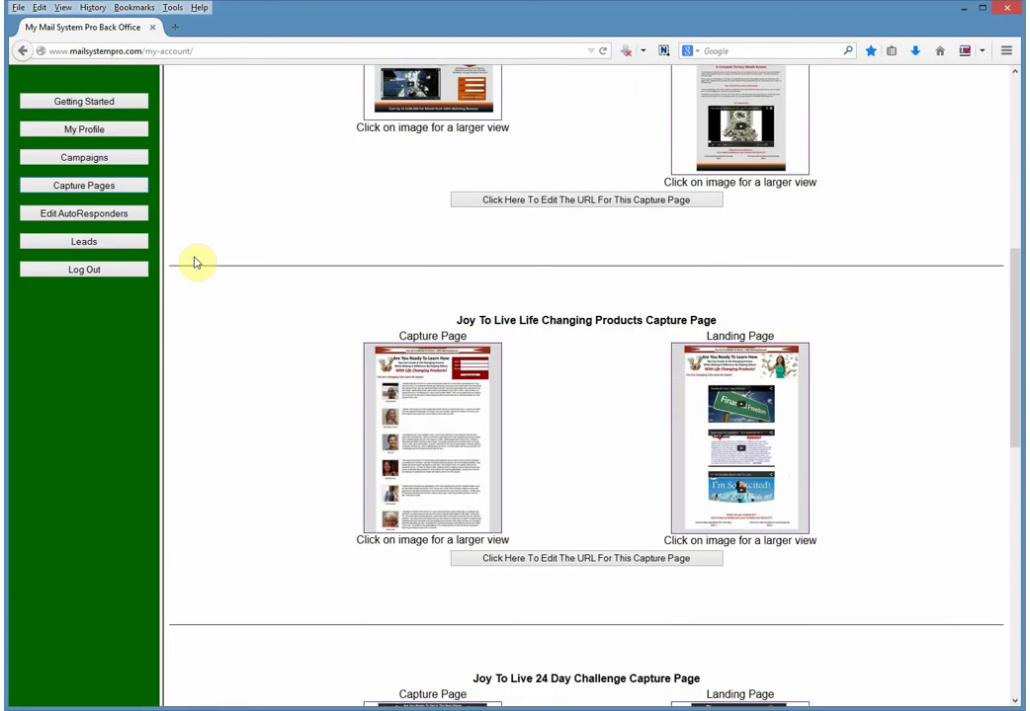
{"action": "scroll", "coordinate": [197, 259], "scroll_direction": "up", "scroll_amount": 7}
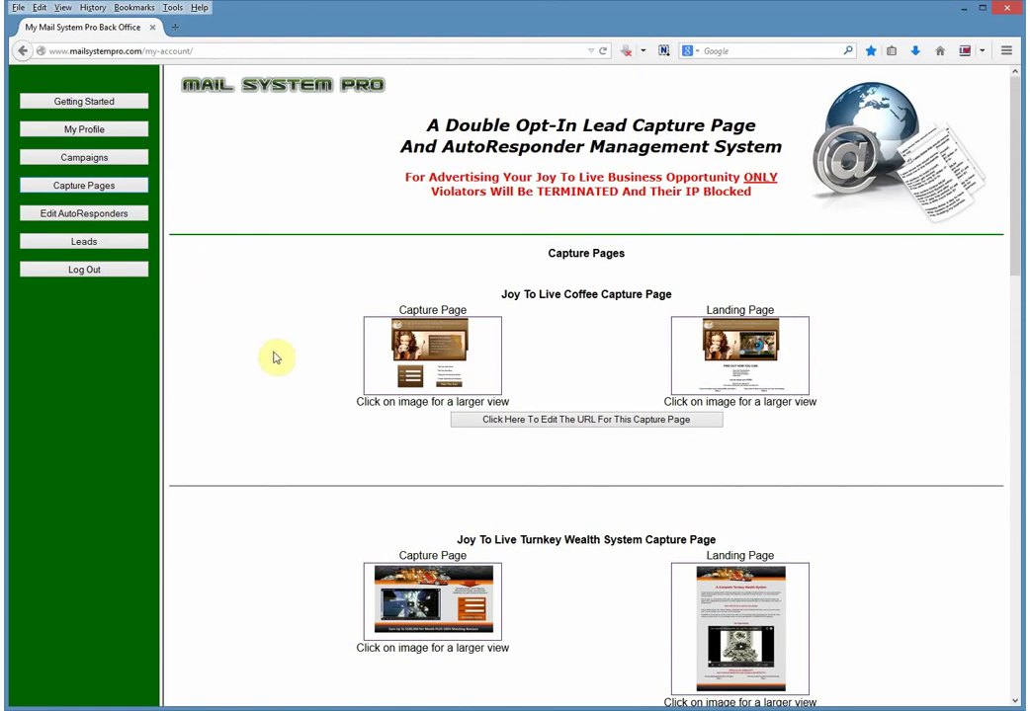
Examine the Joy To Live Coffee capture page's URLs, highlight its JTL referral URL, and return to the Capture Pages list.
{"action": "left_click", "coordinate": [485, 425]}
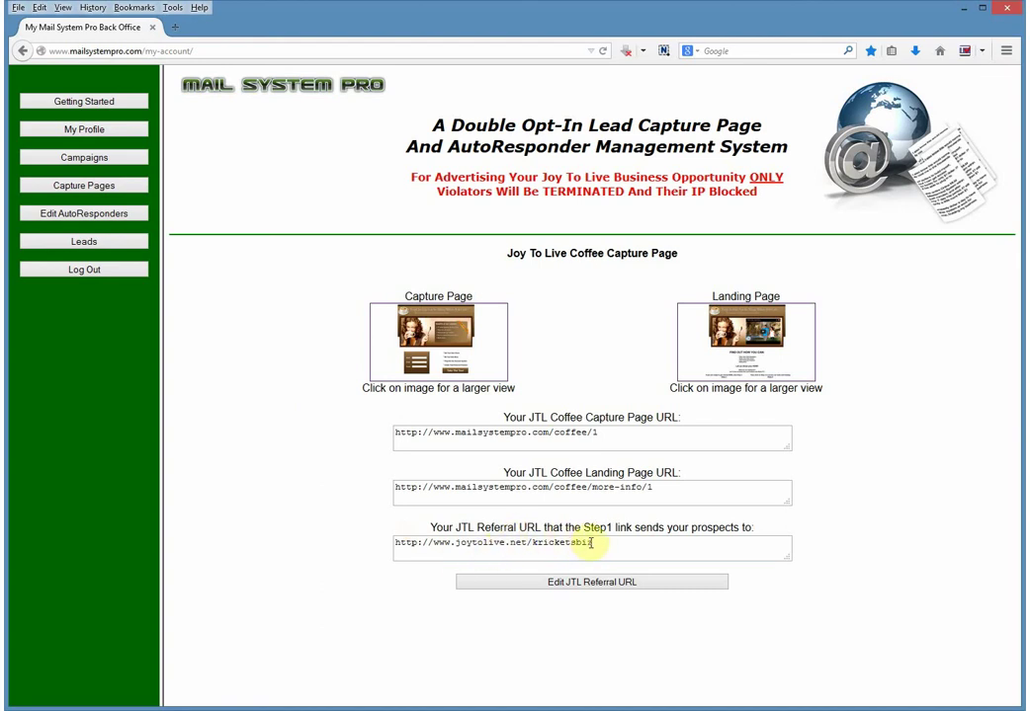
{"action": "left_click_drag", "start_coordinate": [589, 543], "coordinate": [393, 542]}
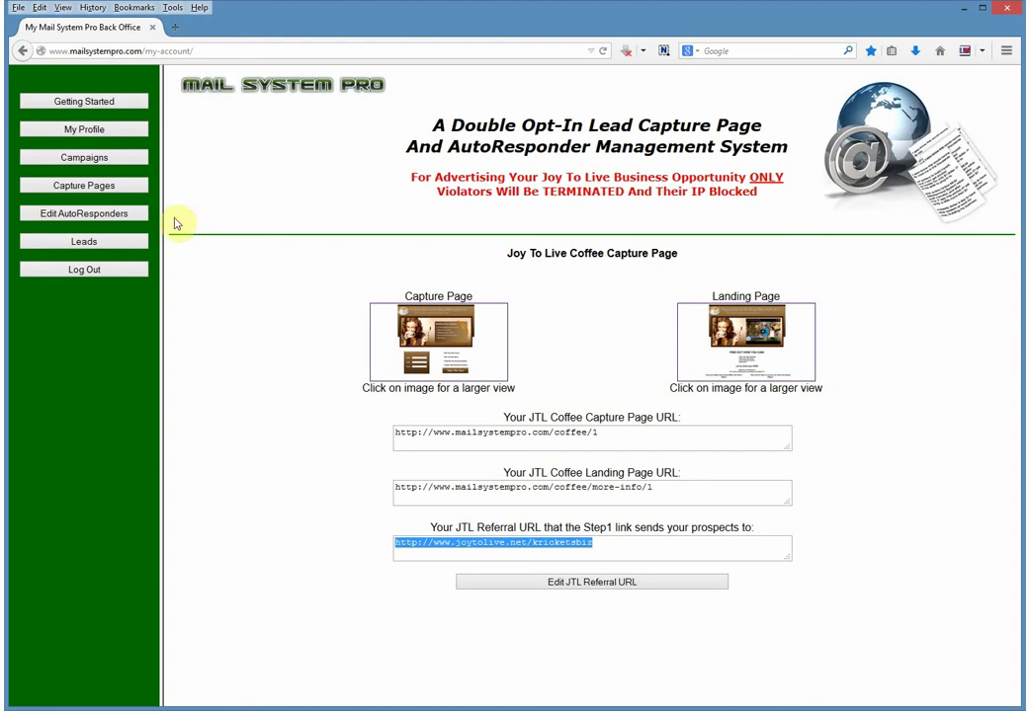
{"action": "left_click", "coordinate": [138, 195]}
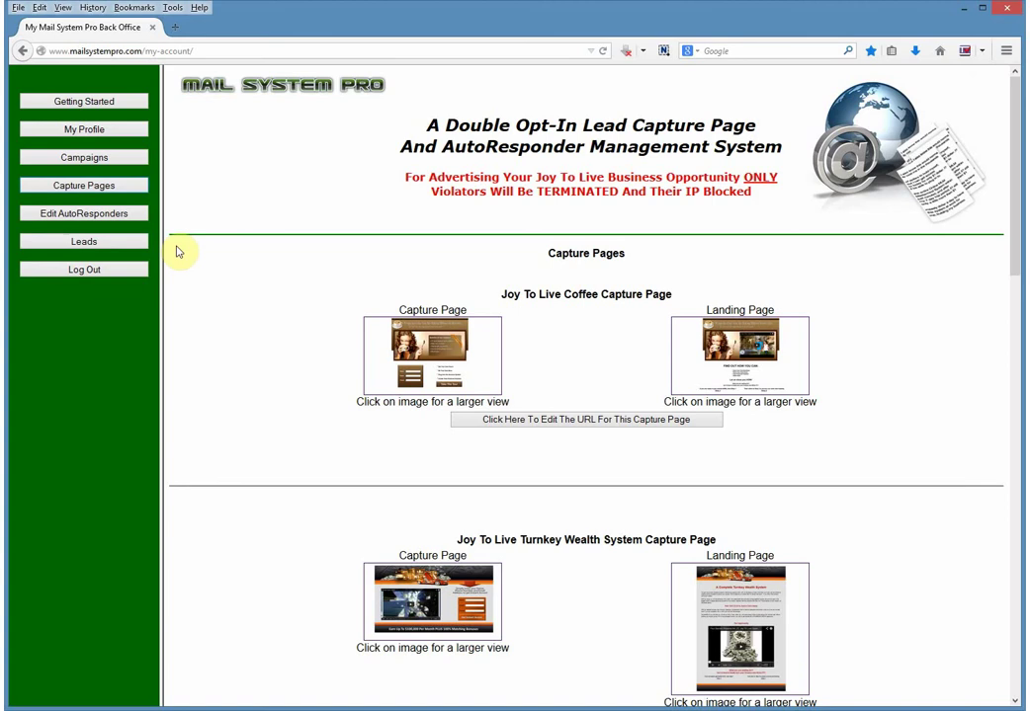
Set JTL Coffee Capture Page AutoResponder Message #1 to send on day 1 and save the message.
{"action": "left_click", "coordinate": [125, 214]}
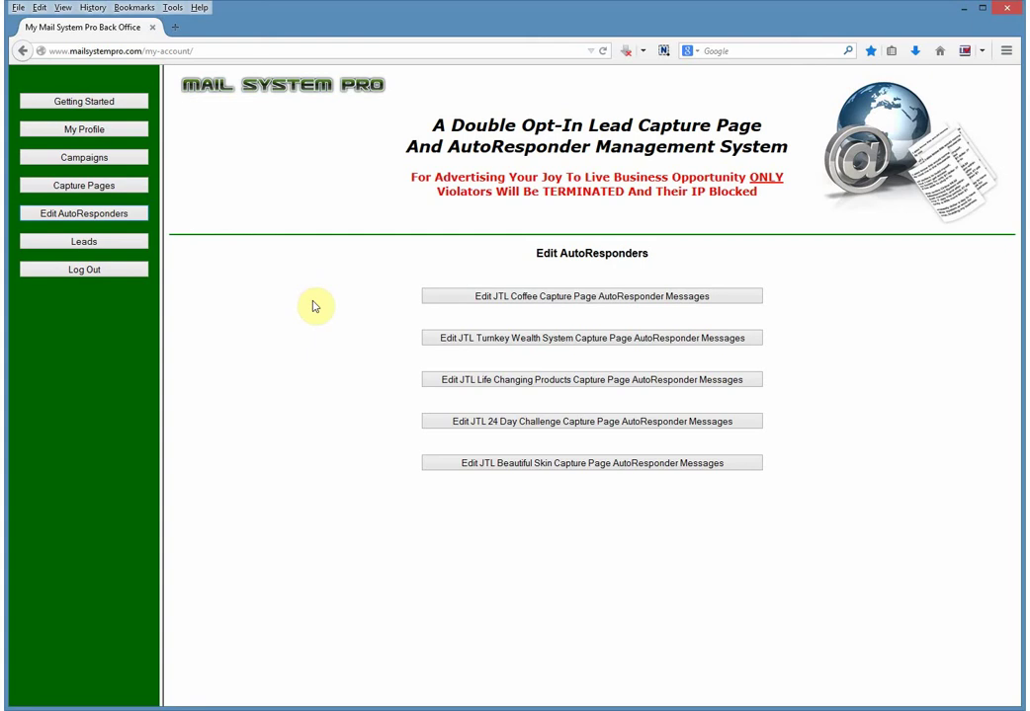
{"action": "left_click", "coordinate": [441, 302]}
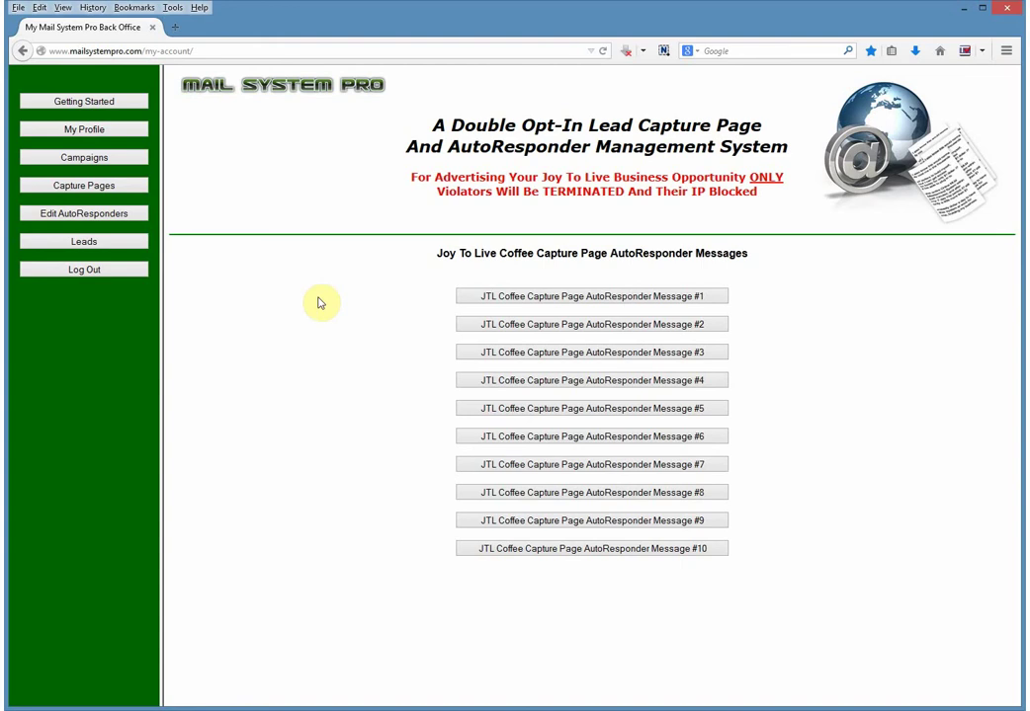
{"action": "left_click", "coordinate": [472, 307]}
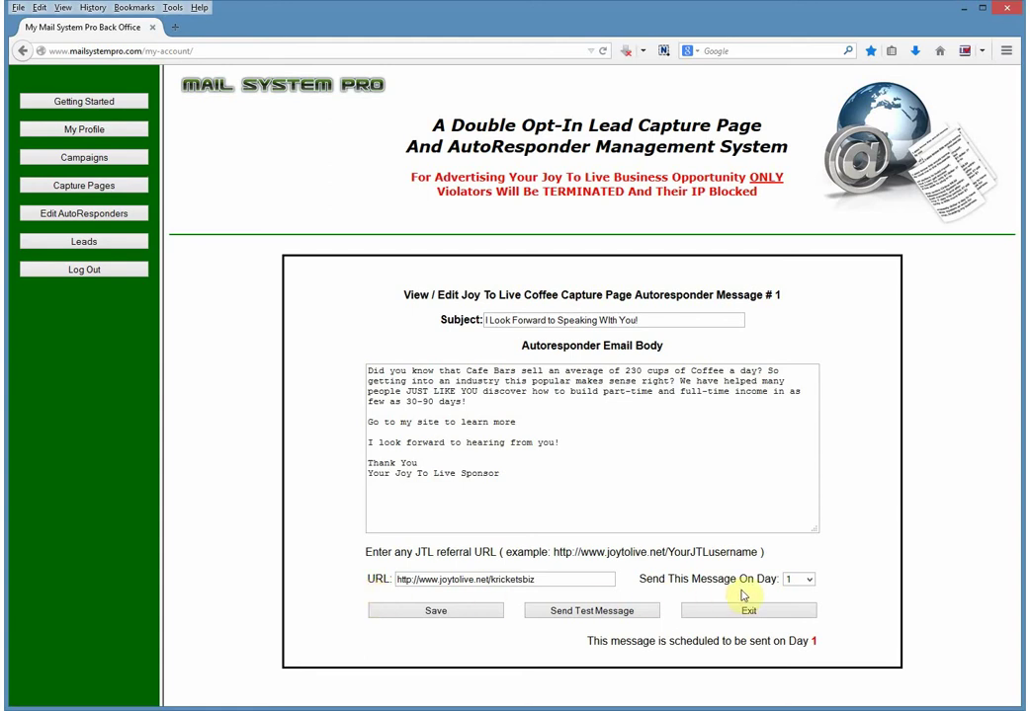
{"action": "left_click", "coordinate": [808, 580]}
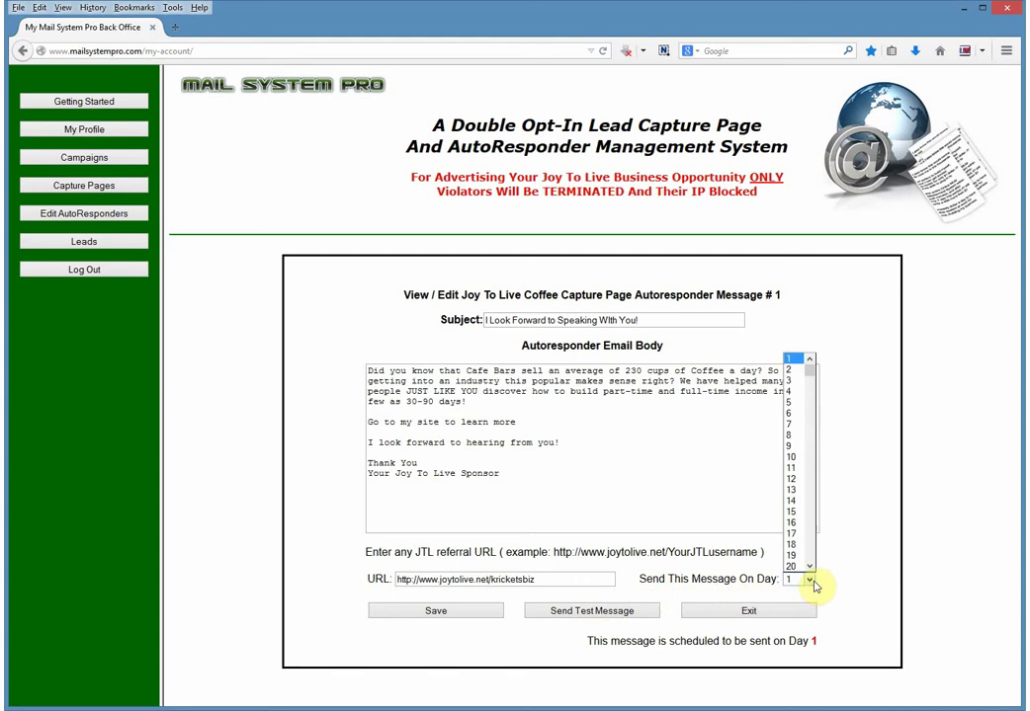
{"action": "mouse_move", "coordinate": [812, 375]}
{"action": "left_mouse_down"}
{"action": "mouse_move", "coordinate": [816, 567]}
{"action": "mouse_move", "coordinate": [798, 363]}
{"action": "left_mouse_up"}
{"action": "left_click", "coordinate": [794, 363]}
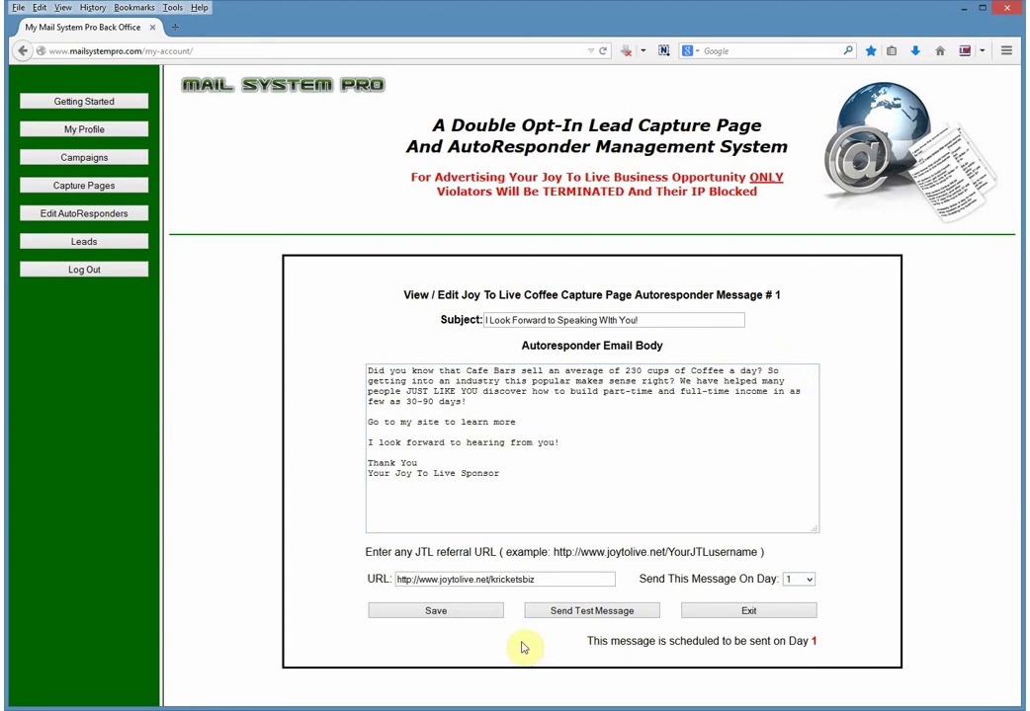
{"action": "left_click", "coordinate": [441, 615]}
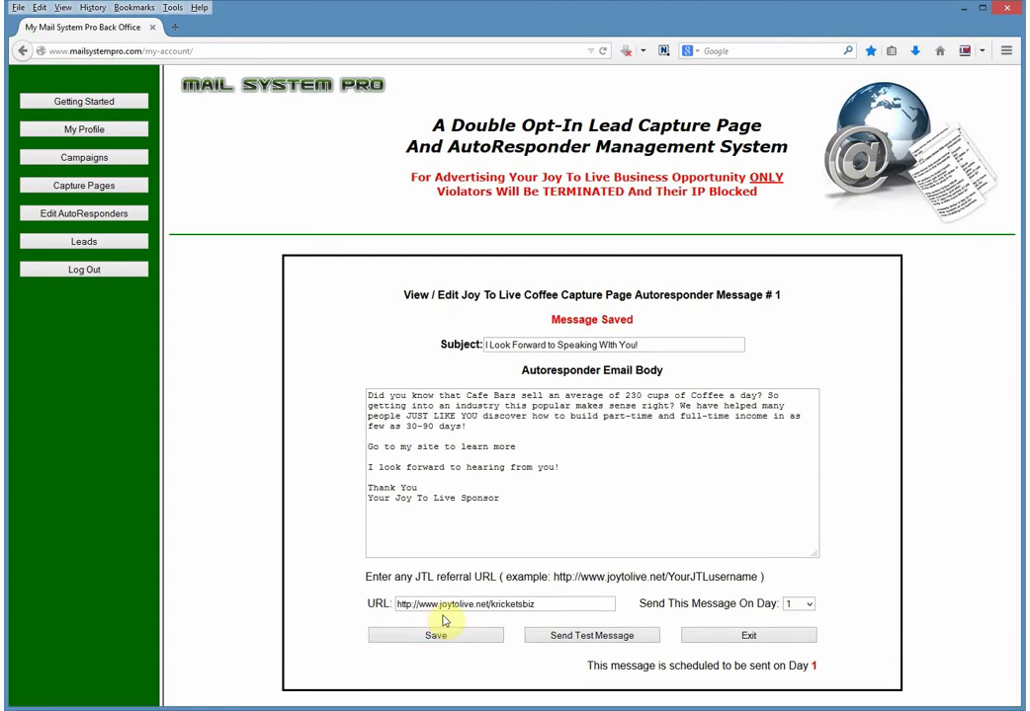
Send a test of coffee autoresponder message #1 and return to the coffee message list.
{"action": "left_click", "coordinate": [551, 634]}
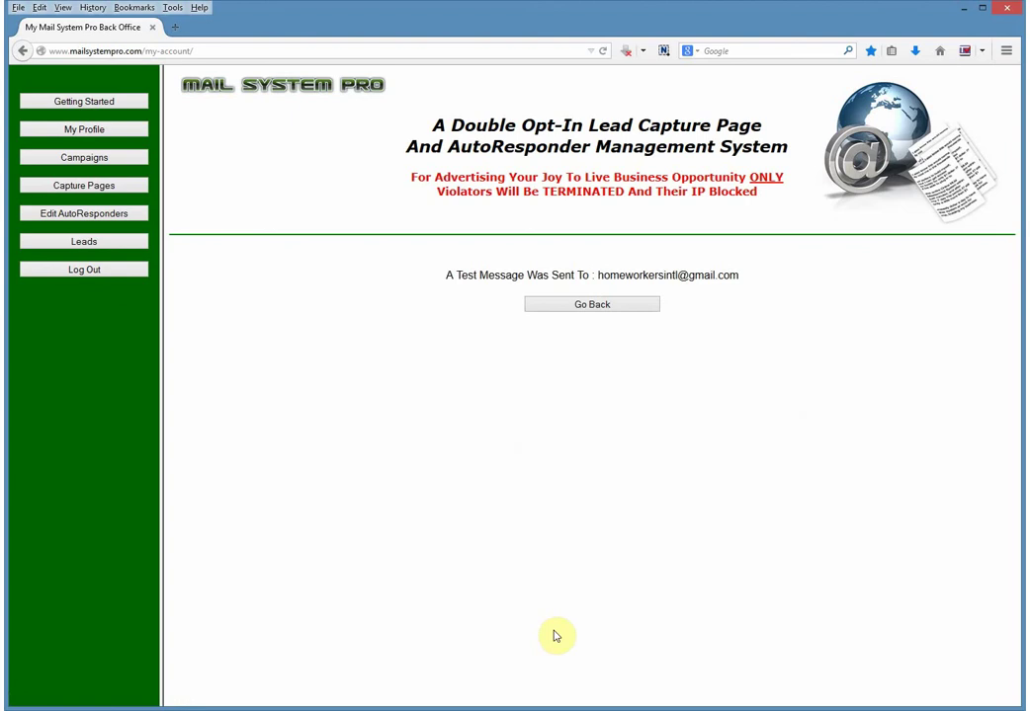
{"action": "left_click", "coordinate": [576, 312]}
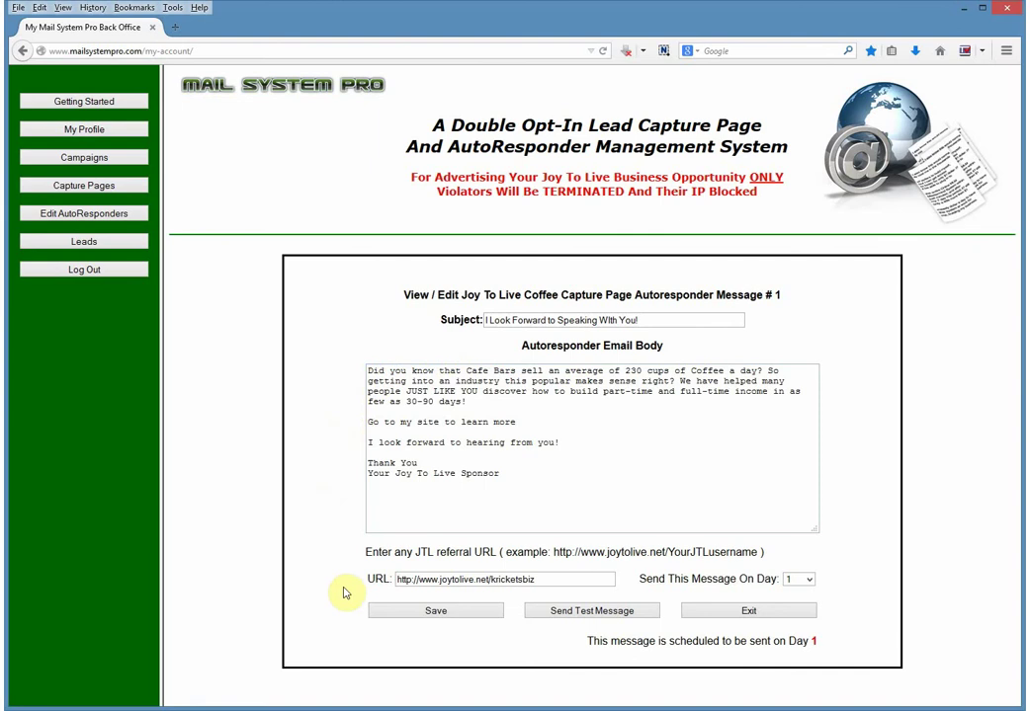
{"action": "left_click", "coordinate": [749, 612]}
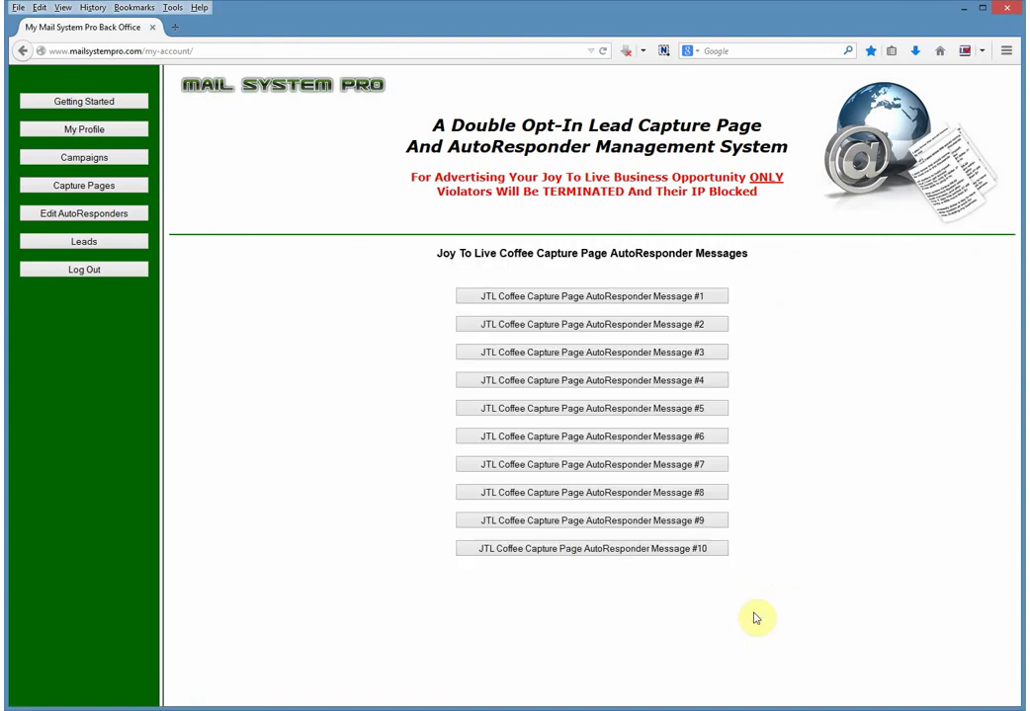
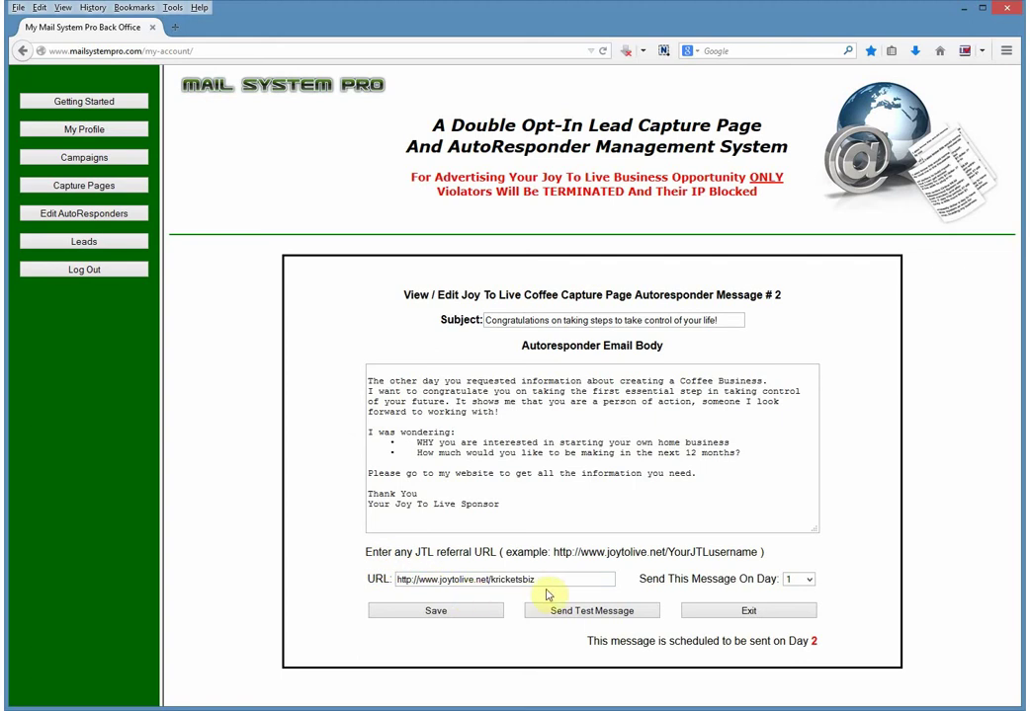
Set JTL Coffee Capture Page AutoResponder Message #2 to send on day 2 and save the message.
{"action": "left_click", "coordinate": [808, 581]}
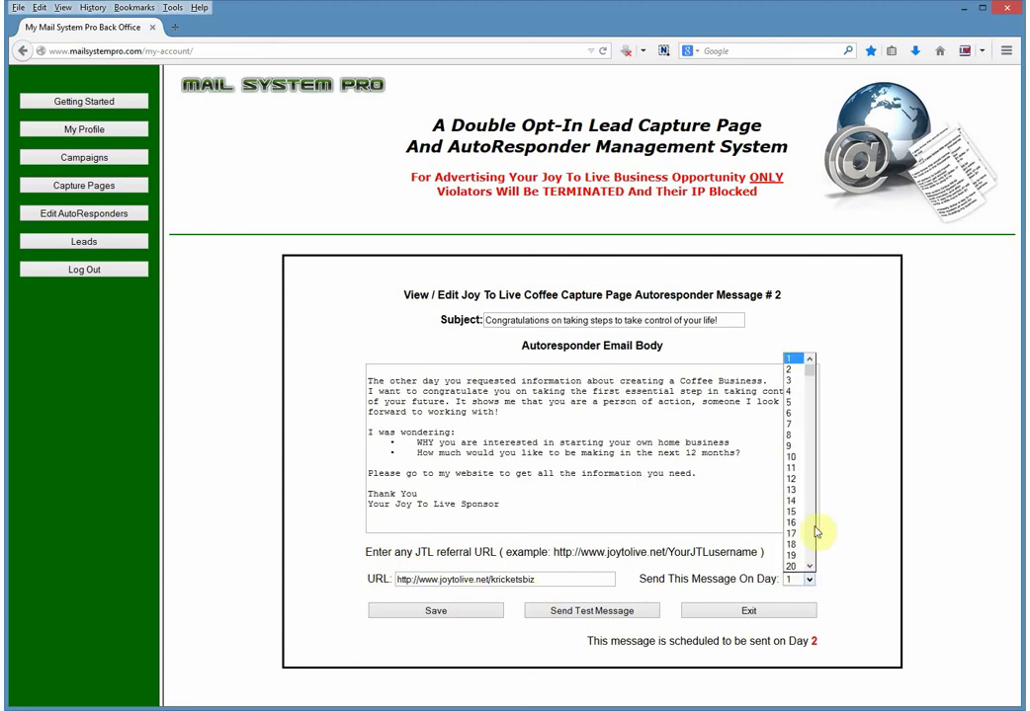
{"action": "left_click", "coordinate": [796, 374]}
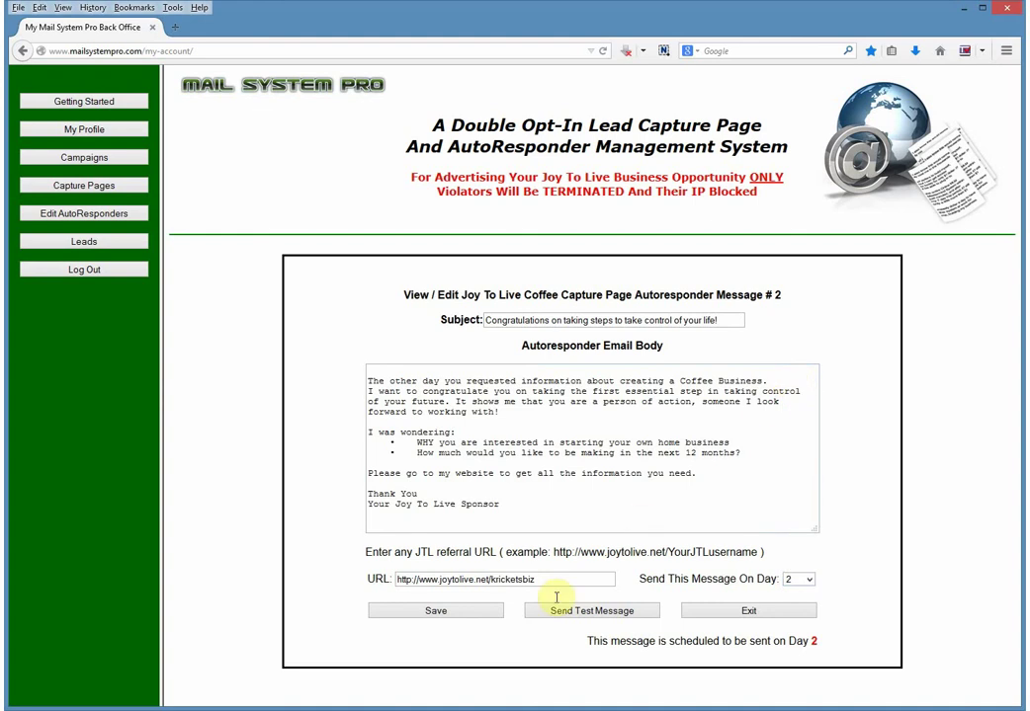
{"action": "left_click", "coordinate": [494, 616]}
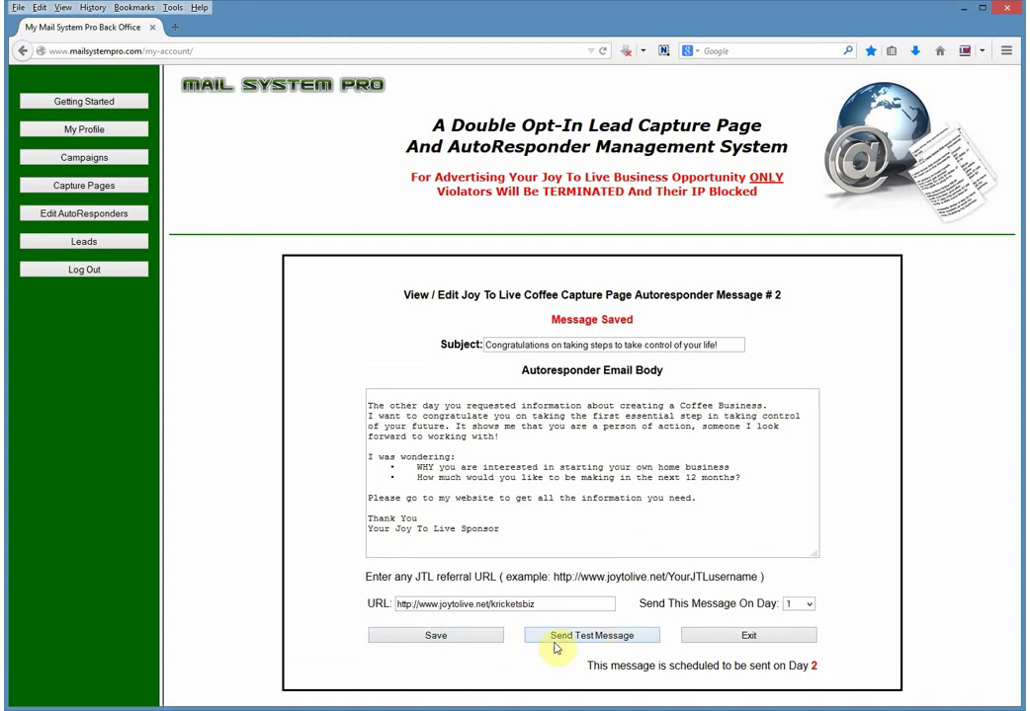
Send a test of coffee autoresponder message #2 and return to the coffee message list.
{"action": "left_click", "coordinate": [555, 643]}
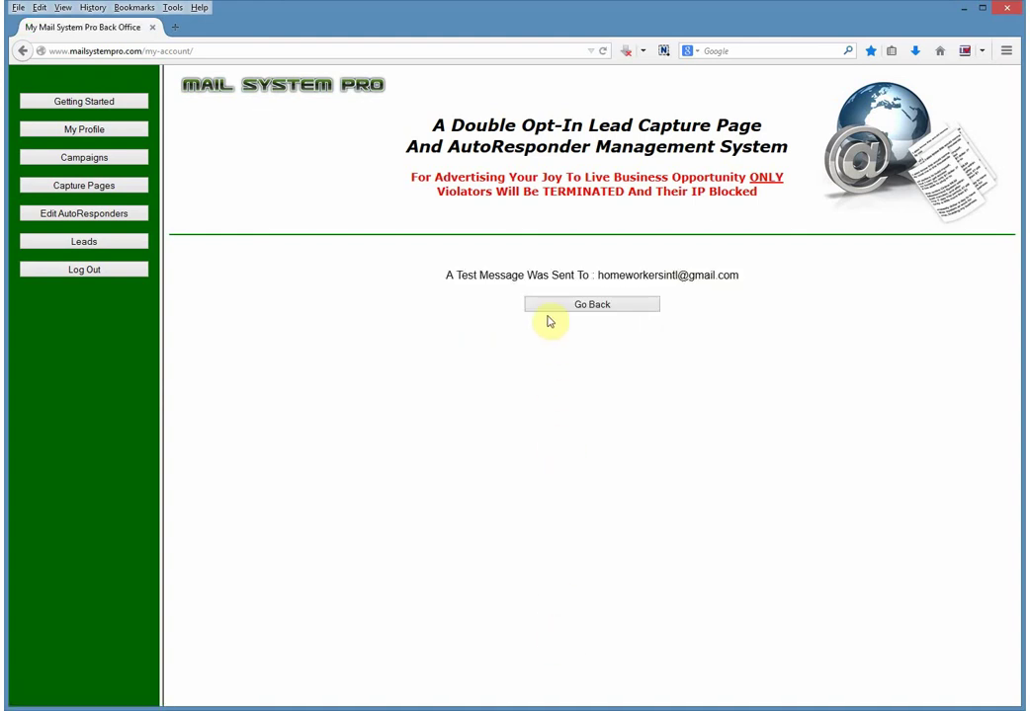
{"action": "left_click", "coordinate": [549, 309]}
{"action": "left_click", "coordinate": [701, 615]}
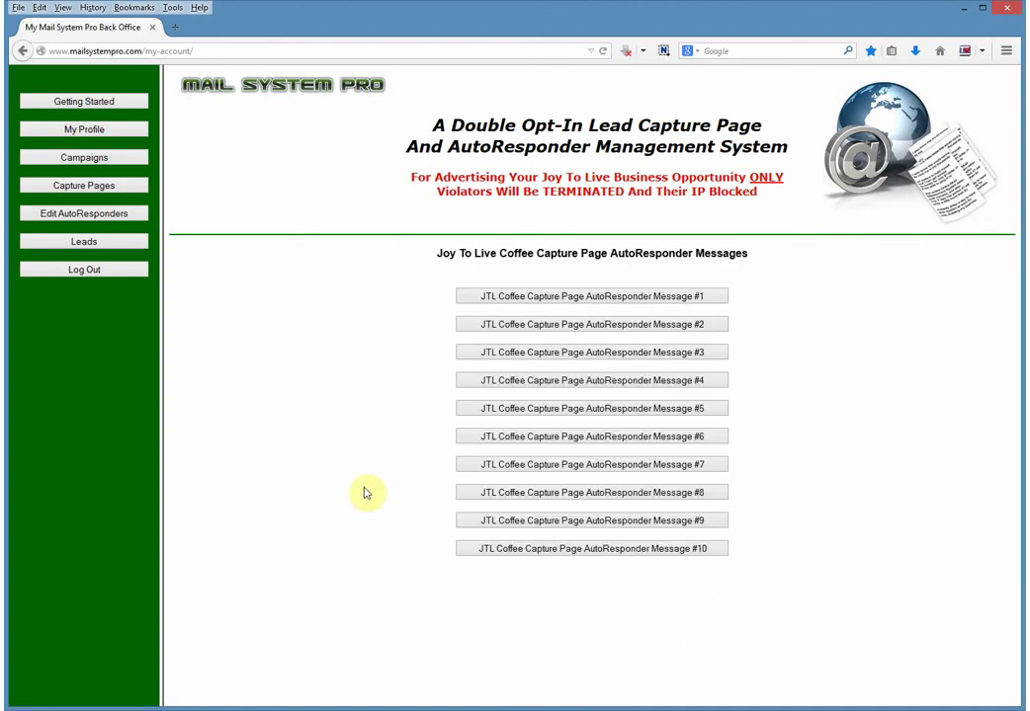
Set JTL Coffee Capture Page AutoResponder Message #3 to send on day 3 and save the message.
{"action": "left_click", "coordinate": [471, 353]}
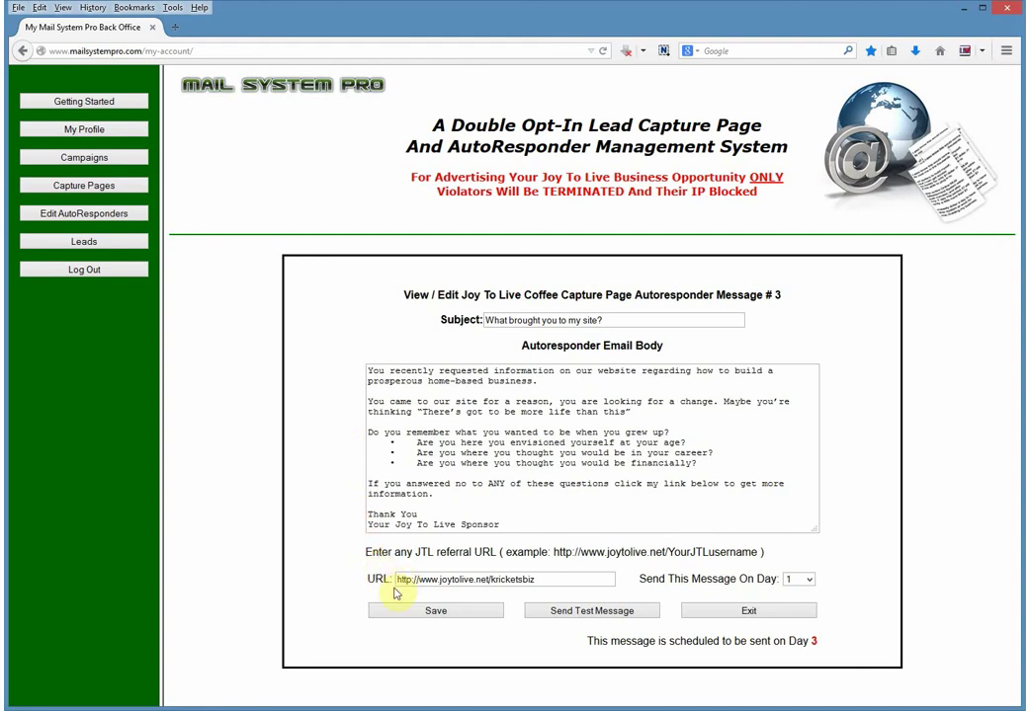
{"action": "left_click", "coordinate": [809, 581]}
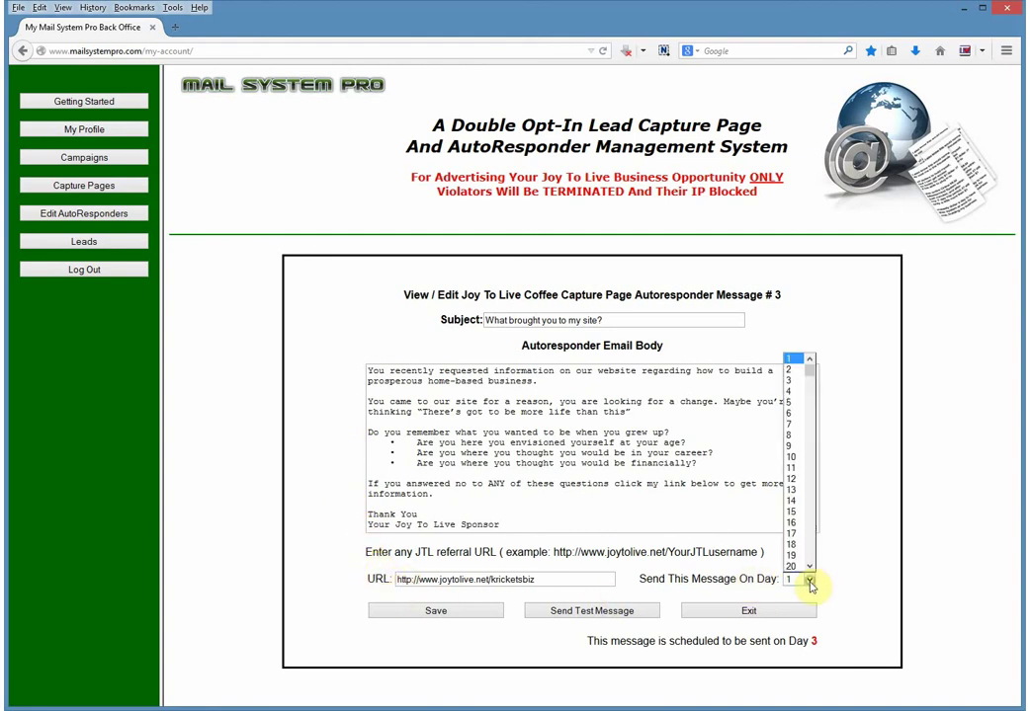
{"action": "left_click", "coordinate": [790, 384]}
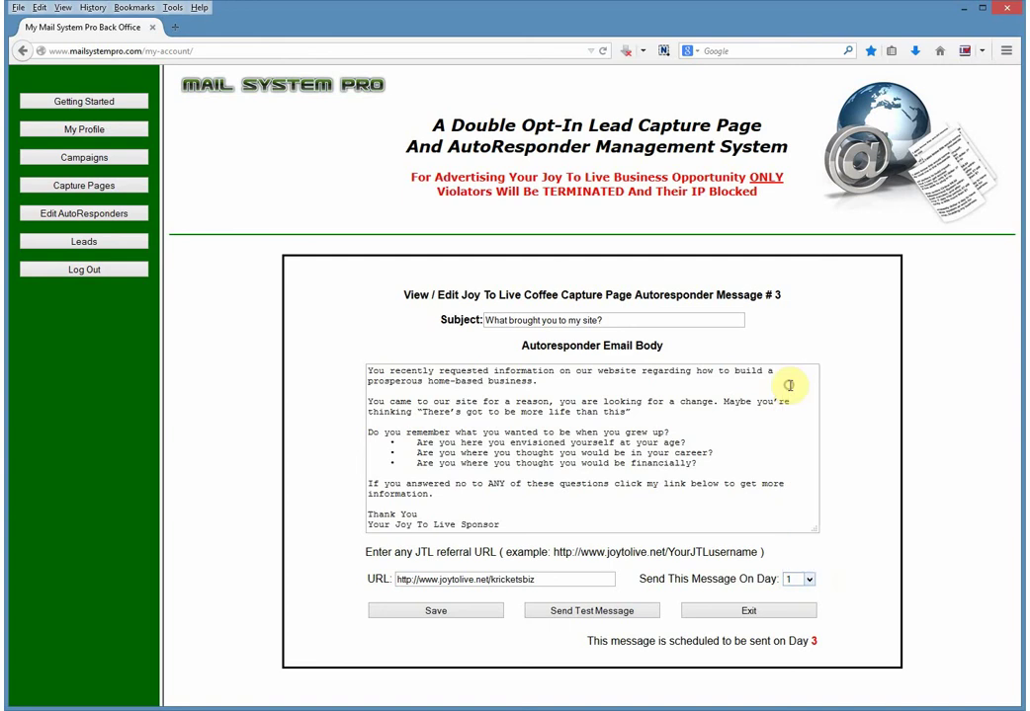
{"action": "left_click", "coordinate": [461, 616]}
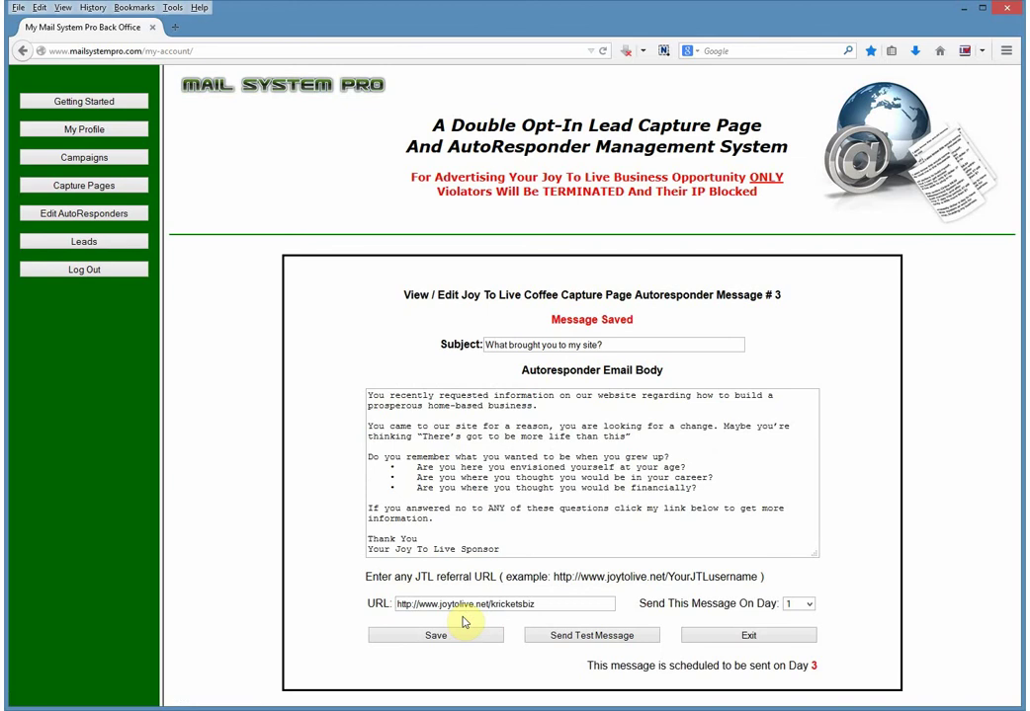
Send a test of coffee autoresponder message #3 and return to the coffee message list.
{"action": "left_click", "coordinate": [542, 639]}
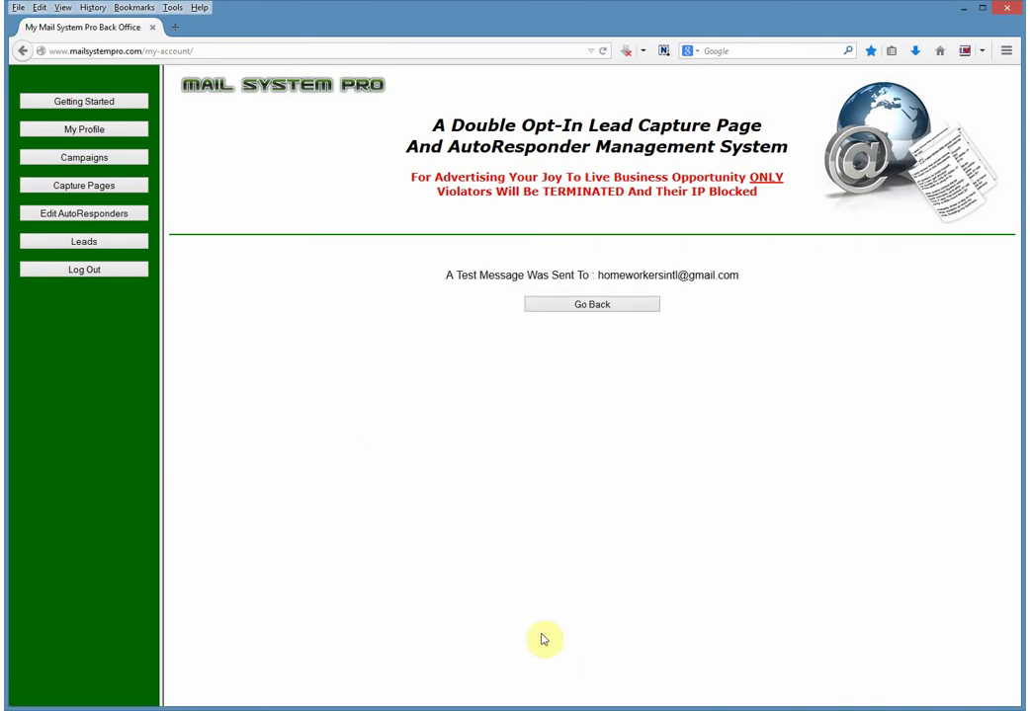
{"action": "left_click", "coordinate": [551, 306]}
{"action": "left_click", "coordinate": [722, 608]}
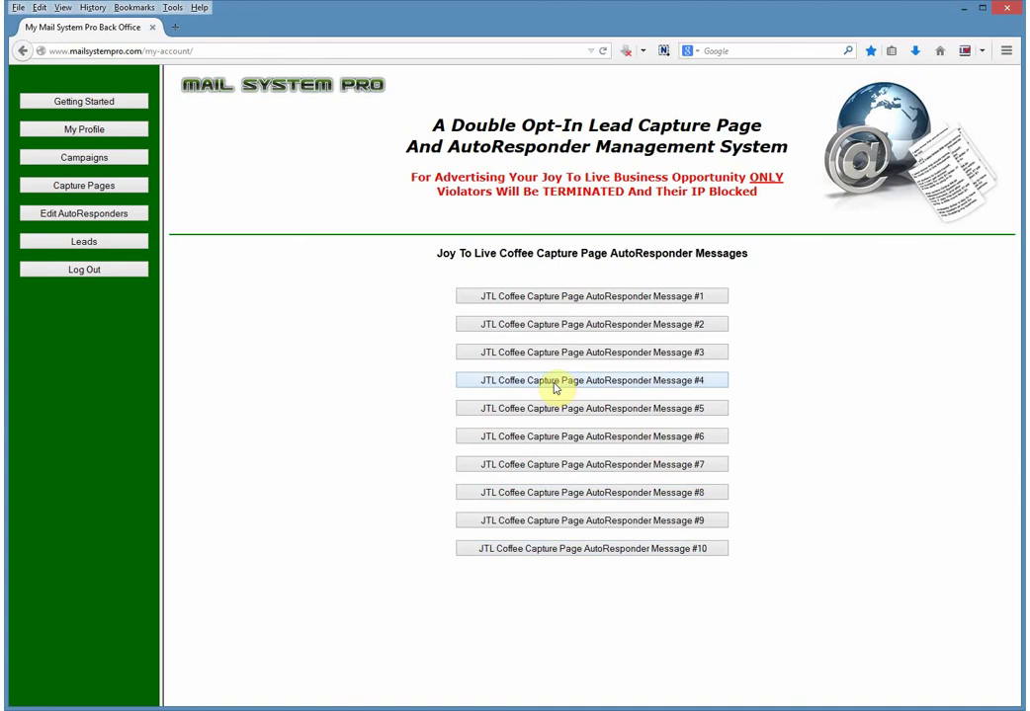
Set JTL Coffee Capture Page AutoResponder Message #4 to send on day 4 and save the message.
{"action": "left_click", "coordinate": [555, 388]}
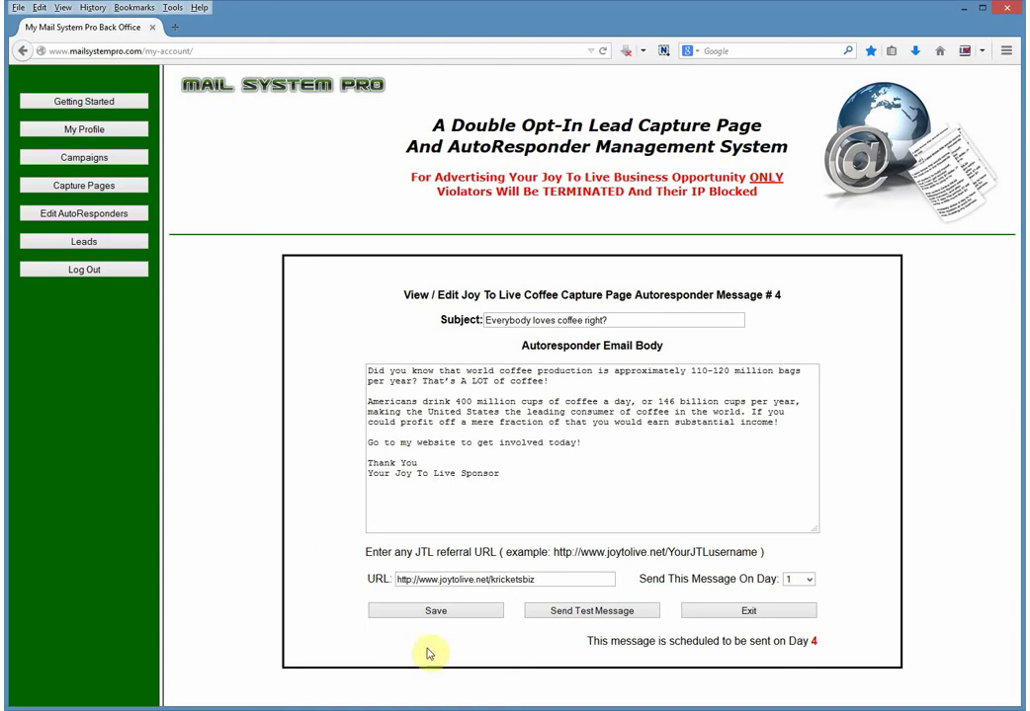
{"action": "left_click", "coordinate": [811, 581]}
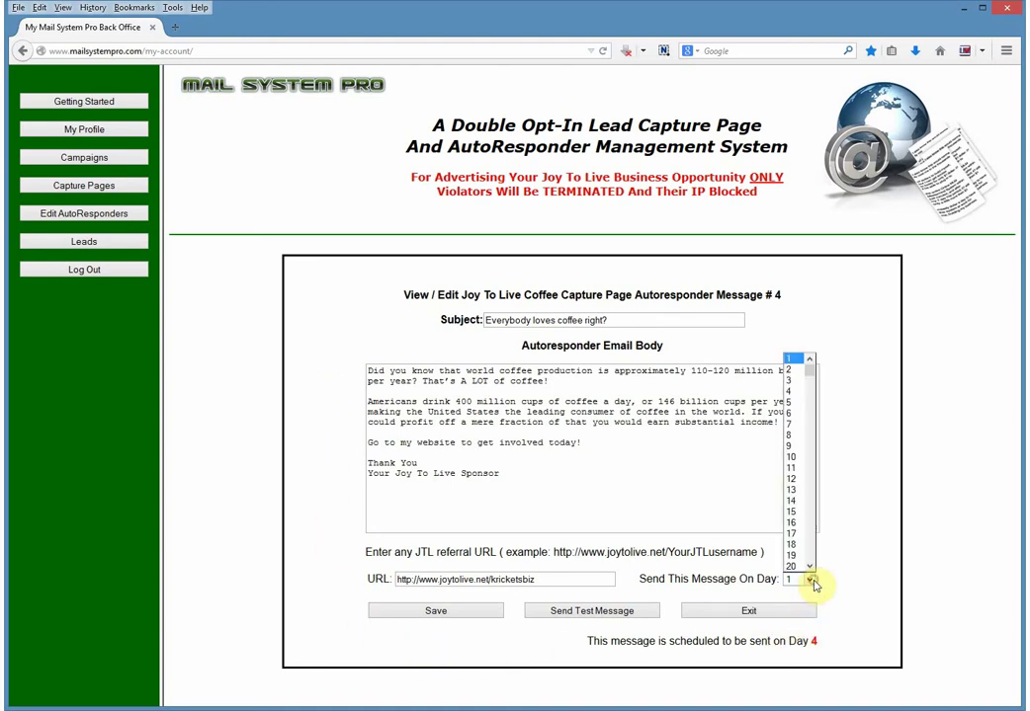
{"action": "left_click", "coordinate": [800, 390]}
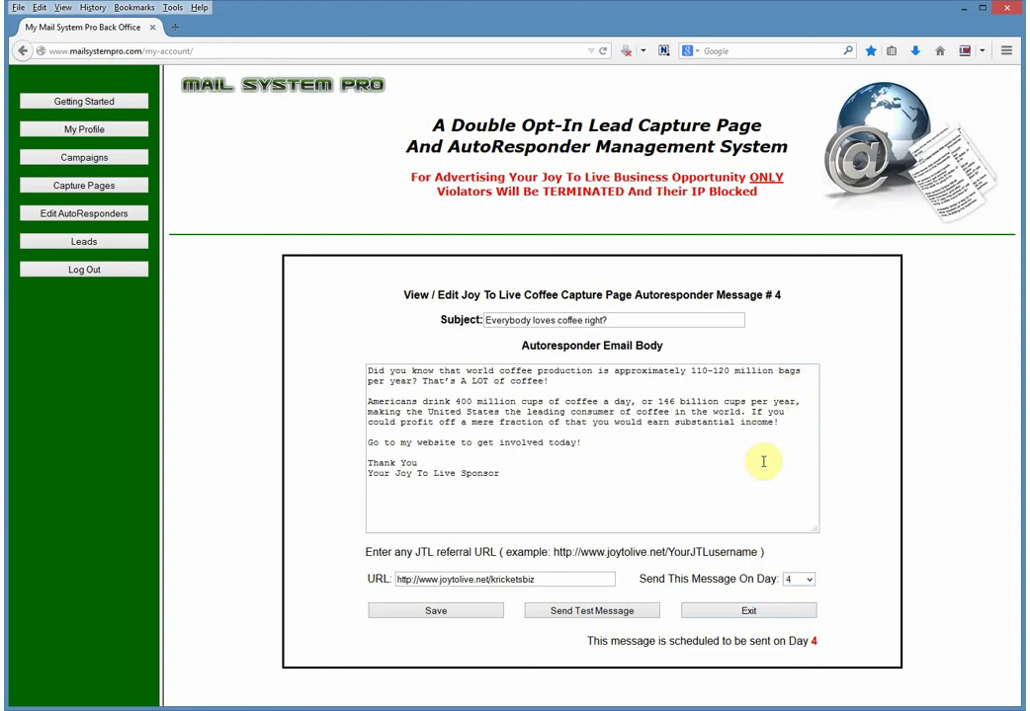
{"action": "left_click", "coordinate": [468, 618]}
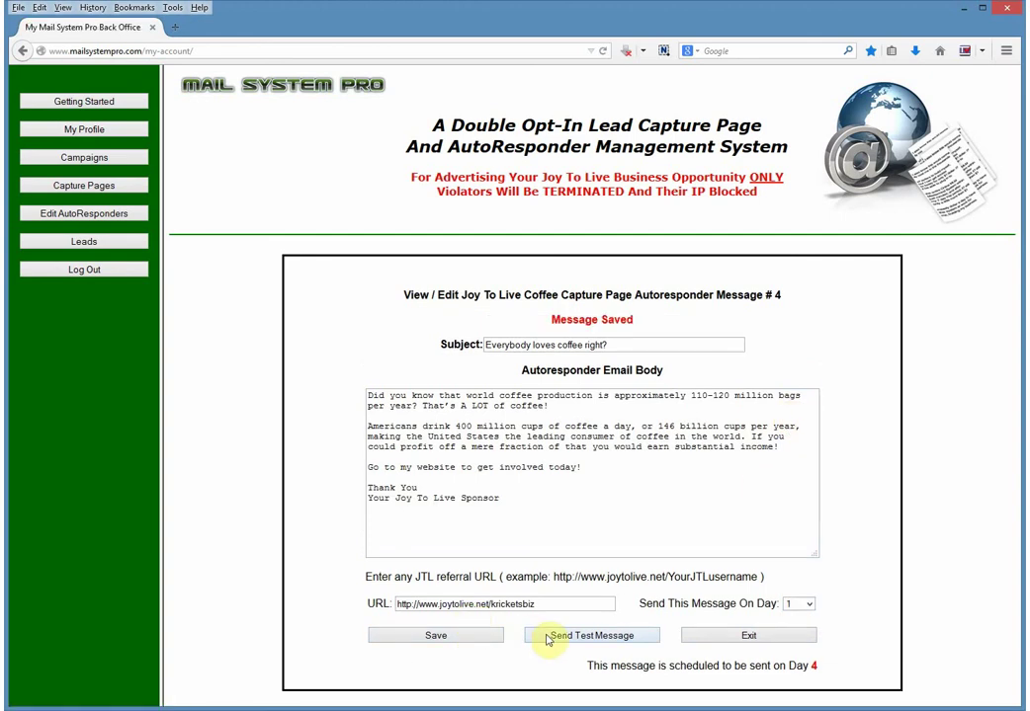
Send a test of coffee autoresponder message #4 and return to the coffee message list.
{"action": "left_click", "coordinate": [546, 638]}
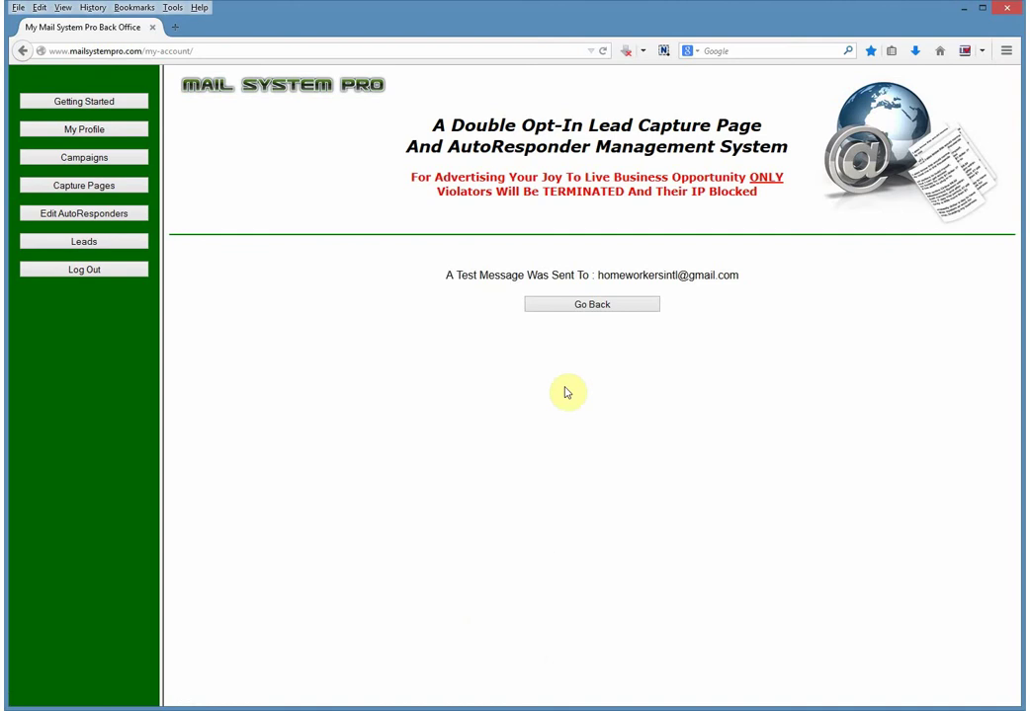
{"action": "left_click", "coordinate": [561, 307]}
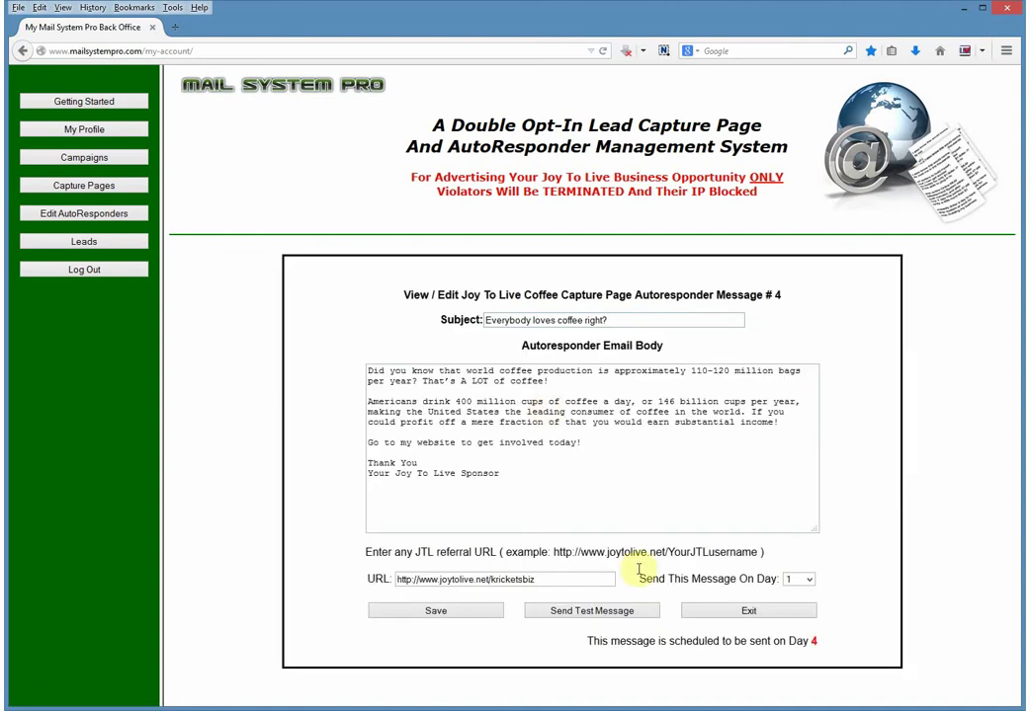
{"action": "left_click", "coordinate": [706, 613]}
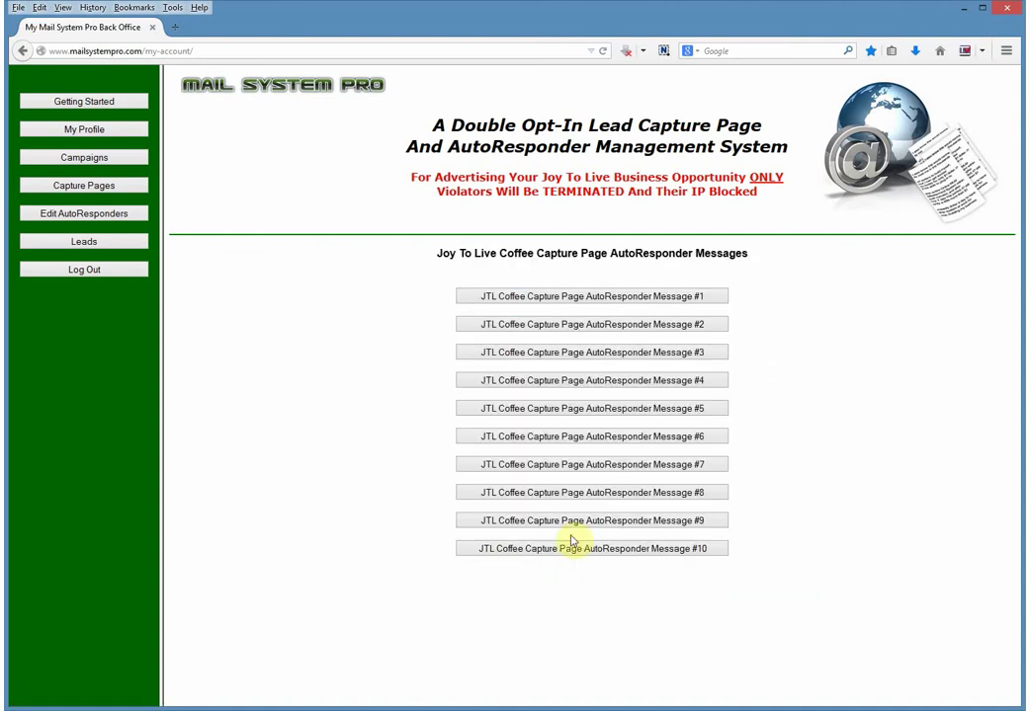
Set JTL Coffee Capture Page AutoResponder Message #5 to send on day 5 and save the message.
{"action": "left_click", "coordinate": [475, 410]}
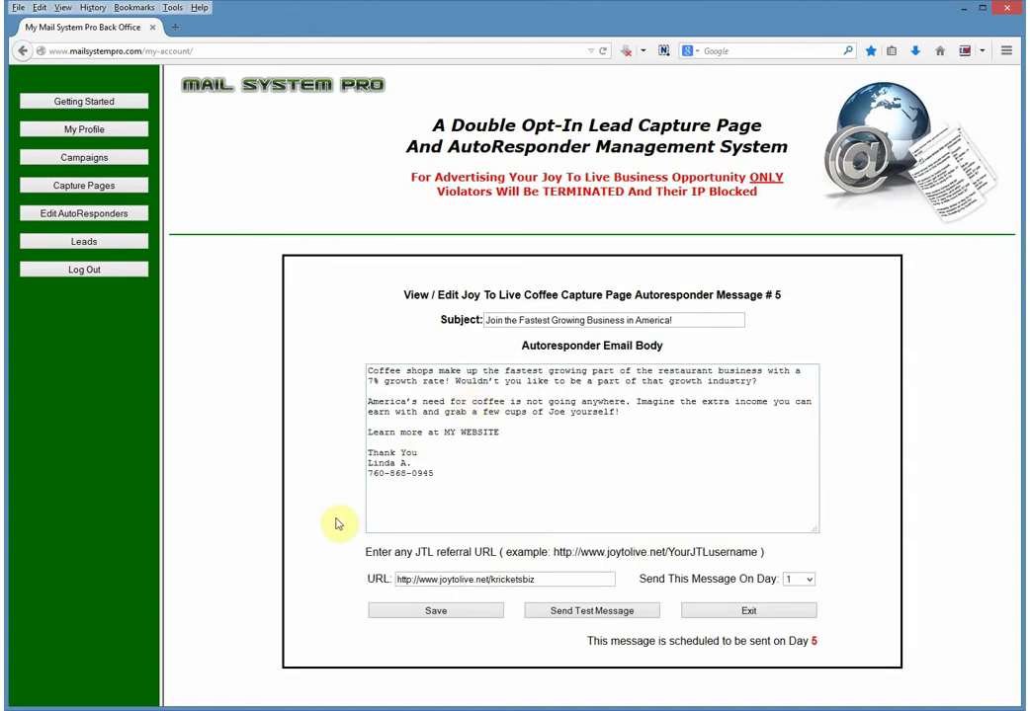
{"action": "left_click", "coordinate": [800, 579]}
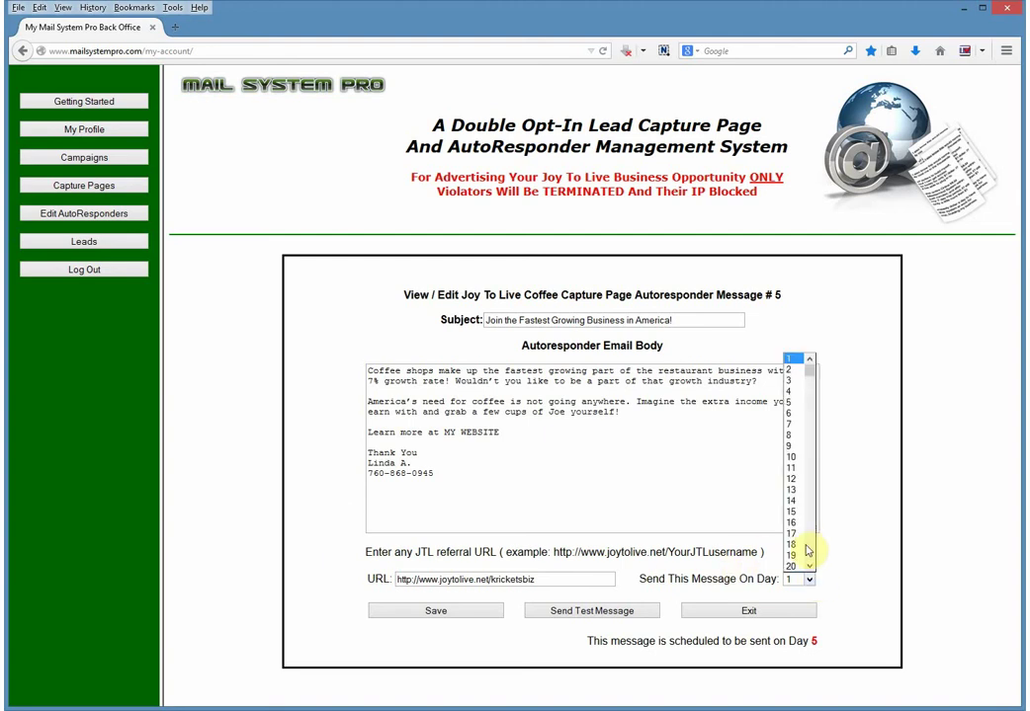
{"action": "left_click", "coordinate": [791, 402]}
{"action": "left_click", "coordinate": [478, 611]}
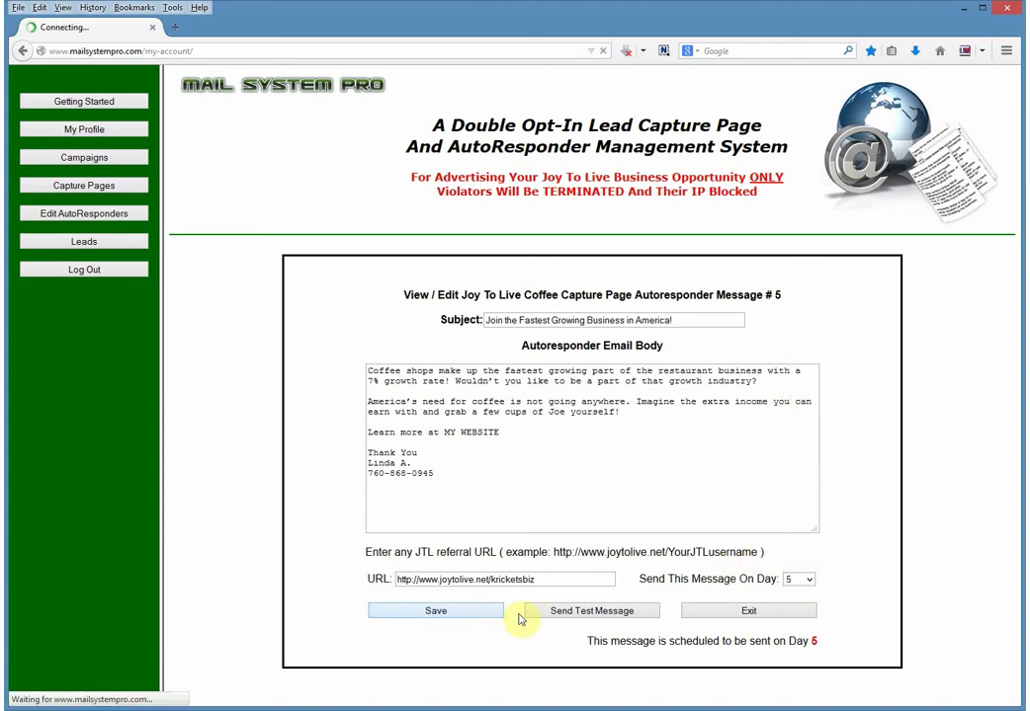
Send a test of coffee autoresponder message #5 and return to the coffee message list.
{"action": "left_click", "coordinate": [561, 637]}
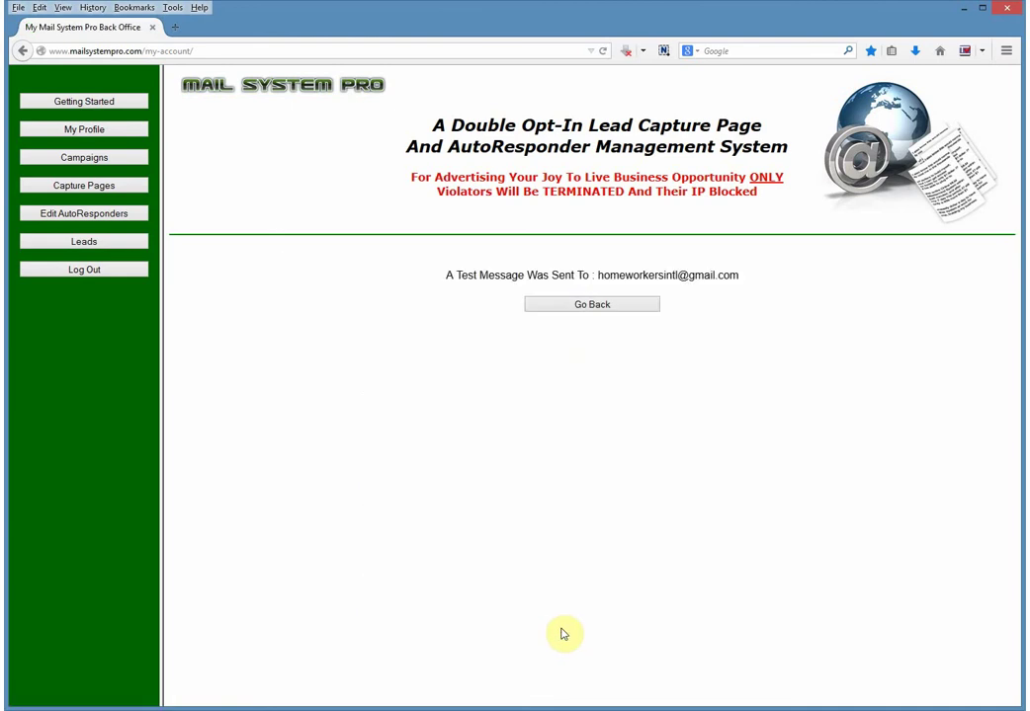
{"action": "left_click", "coordinate": [571, 309]}
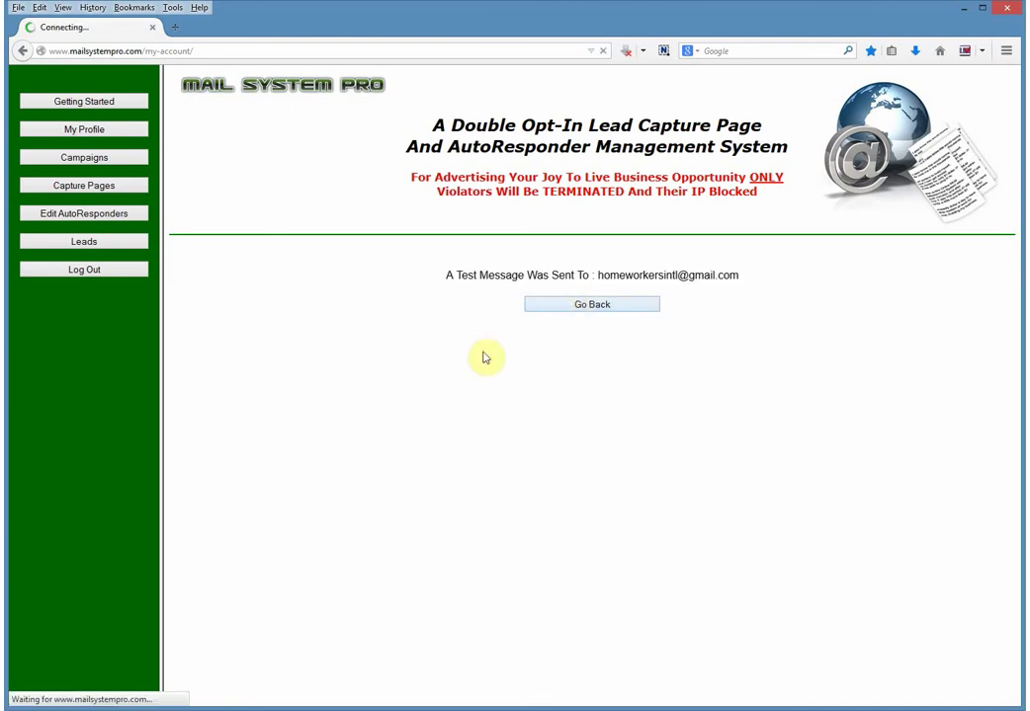
{"action": "left_click", "coordinate": [705, 611]}
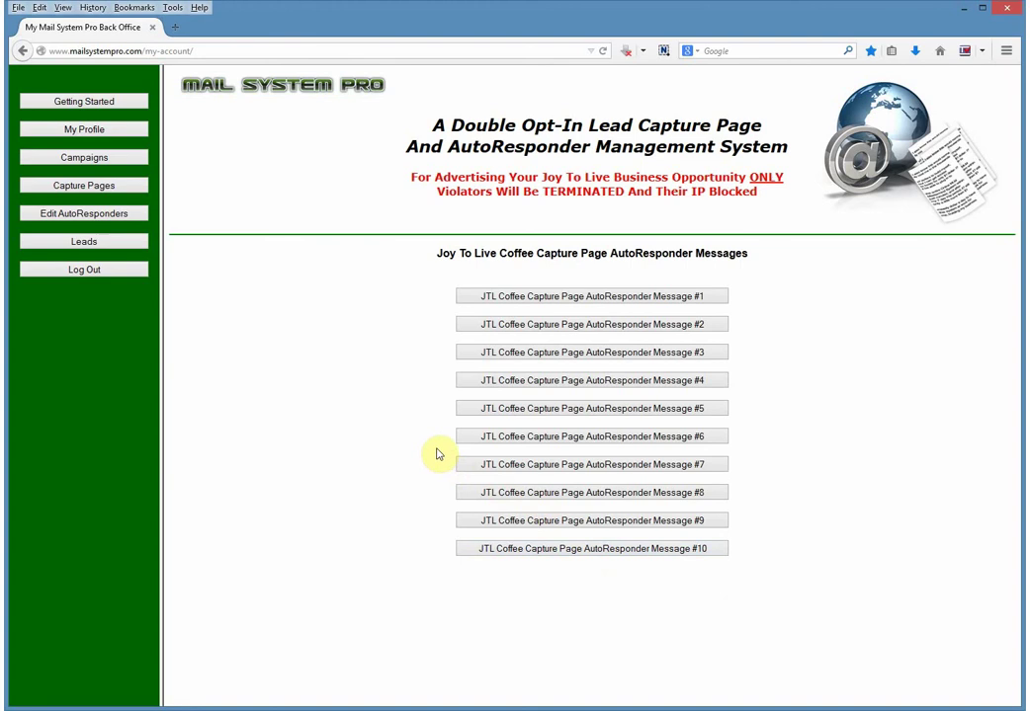
Set JTL Coffee Capture Page AutoResponder Message #6 to send on day 6 and save the message.
{"action": "left_click", "coordinate": [487, 437]}
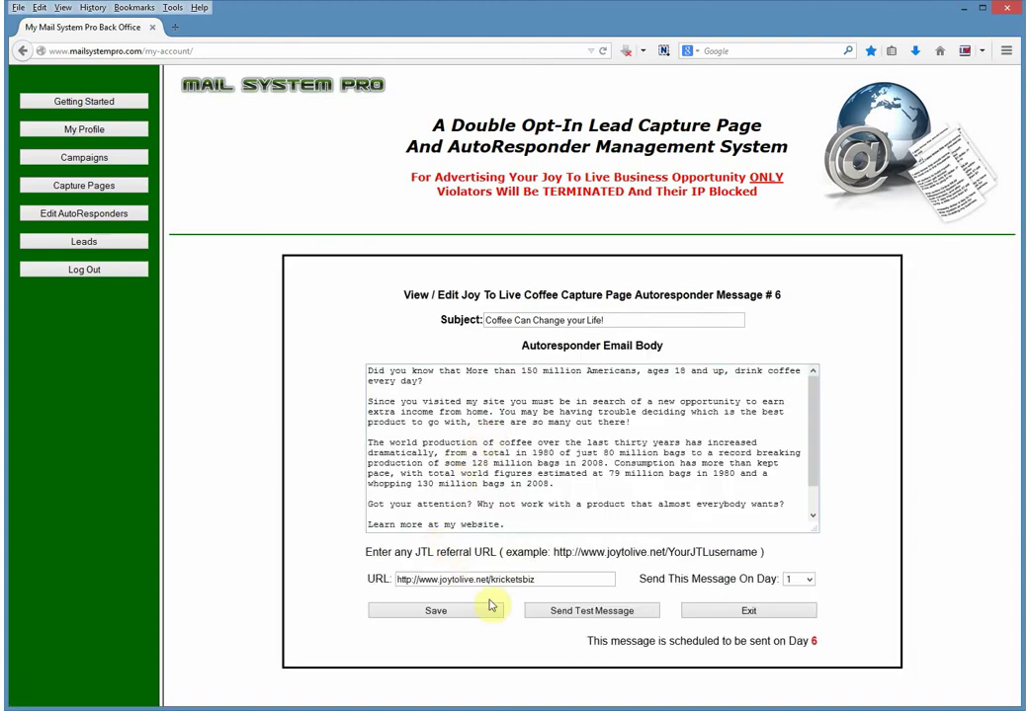
{"action": "left_click", "coordinate": [807, 581]}
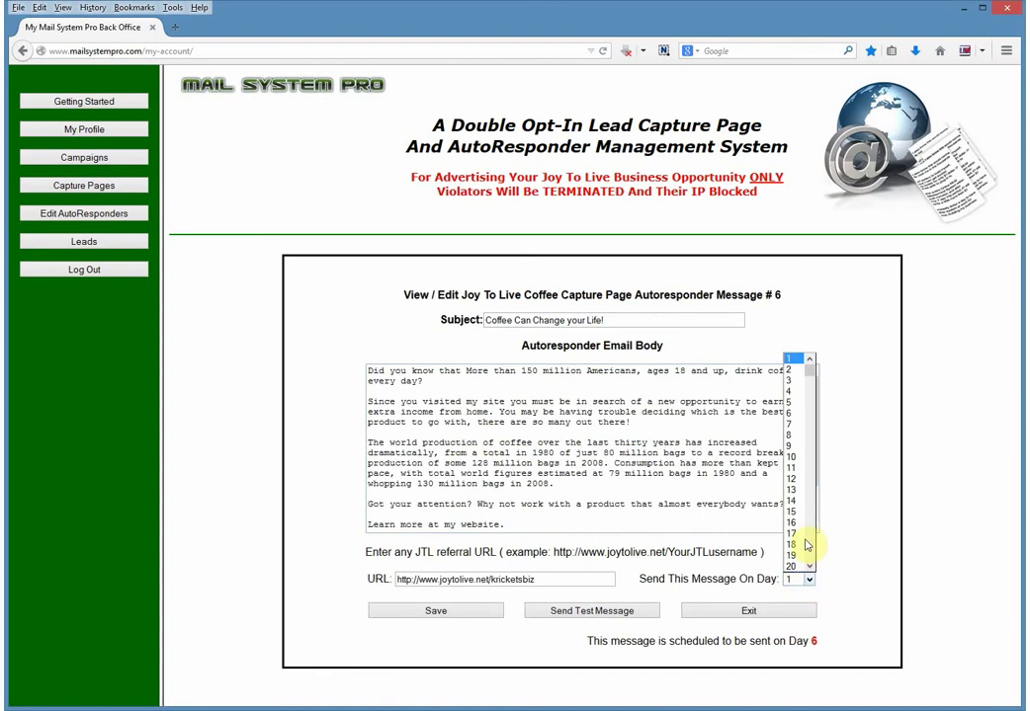
{"action": "left_click", "coordinate": [790, 413]}
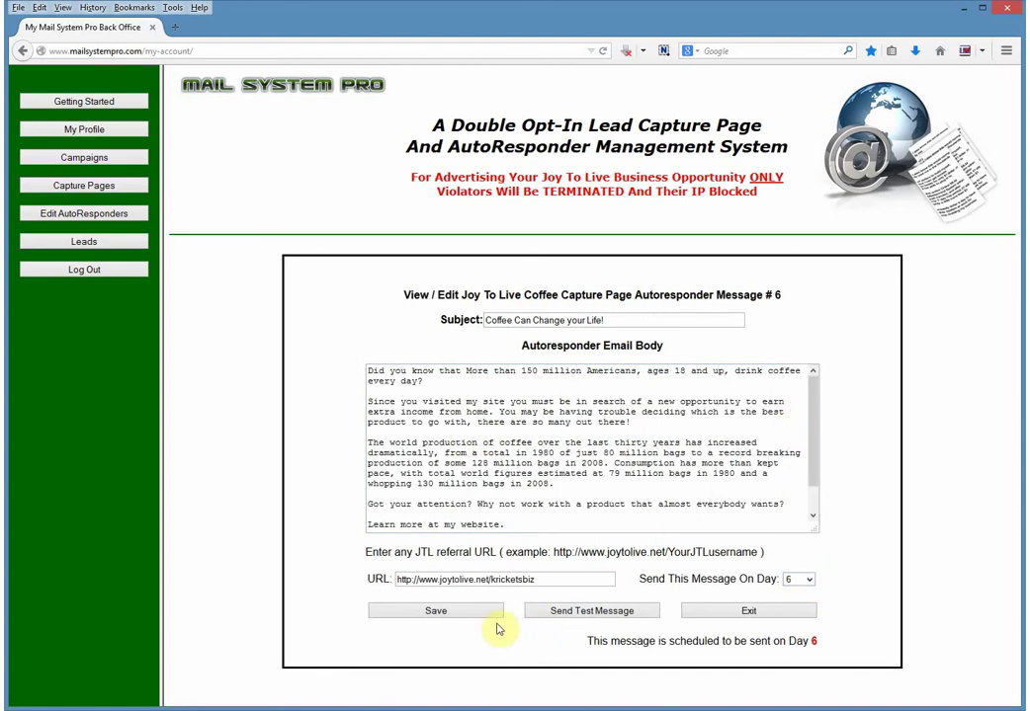
{"action": "left_click", "coordinate": [467, 611]}
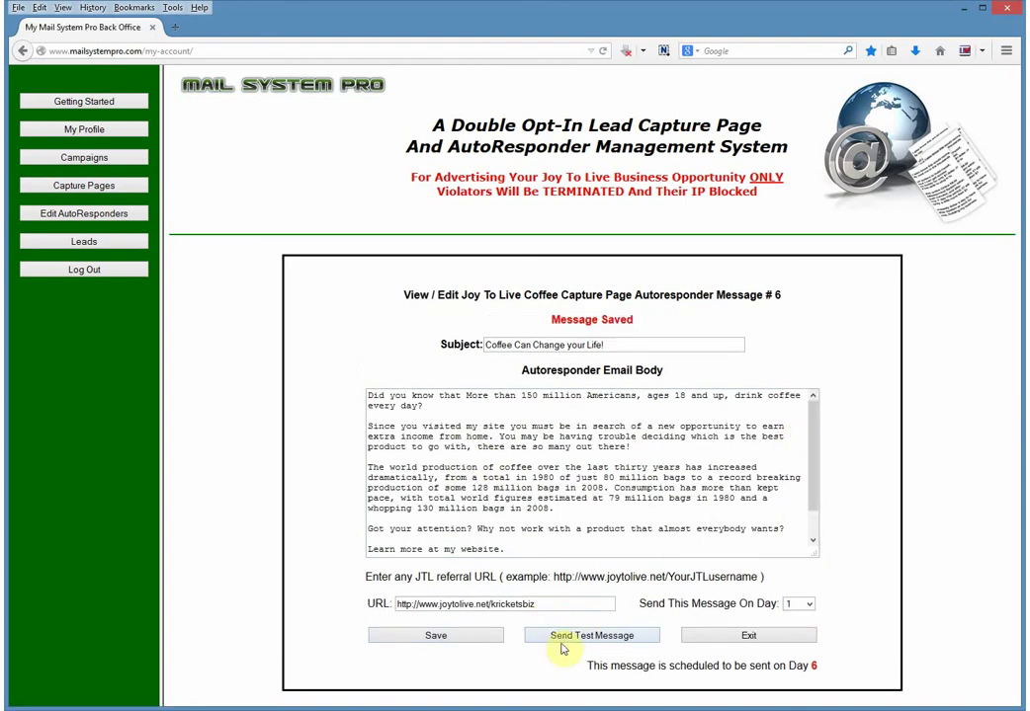
Send a test of coffee autoresponder message #6 and return to the coffee message list.
{"action": "left_click", "coordinate": [565, 641]}
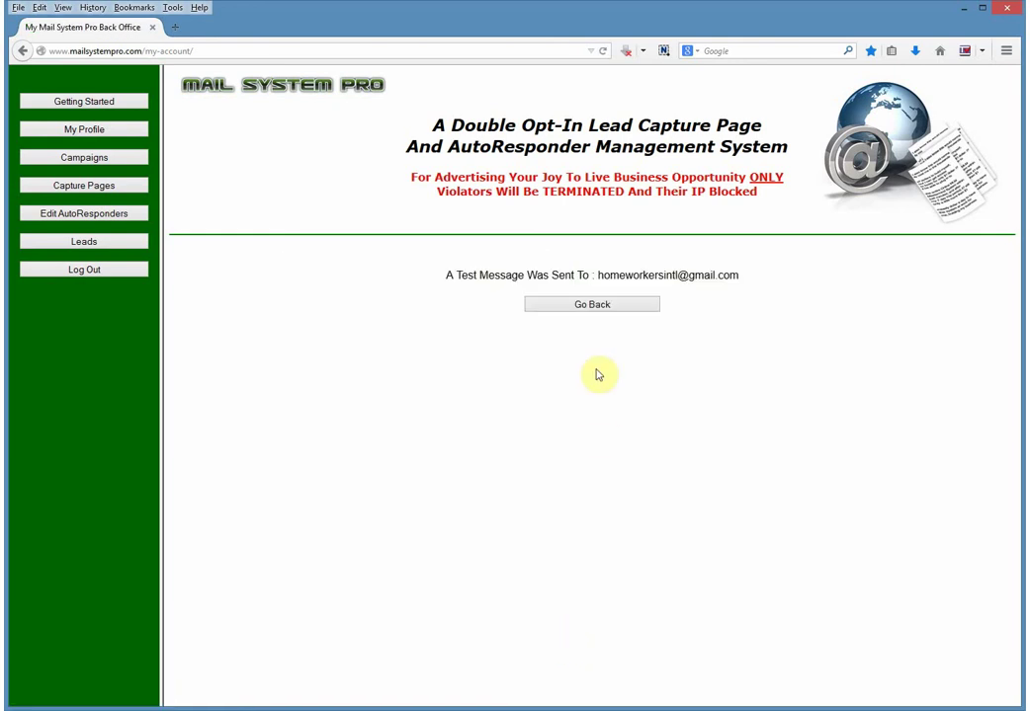
{"action": "left_click", "coordinate": [588, 306]}
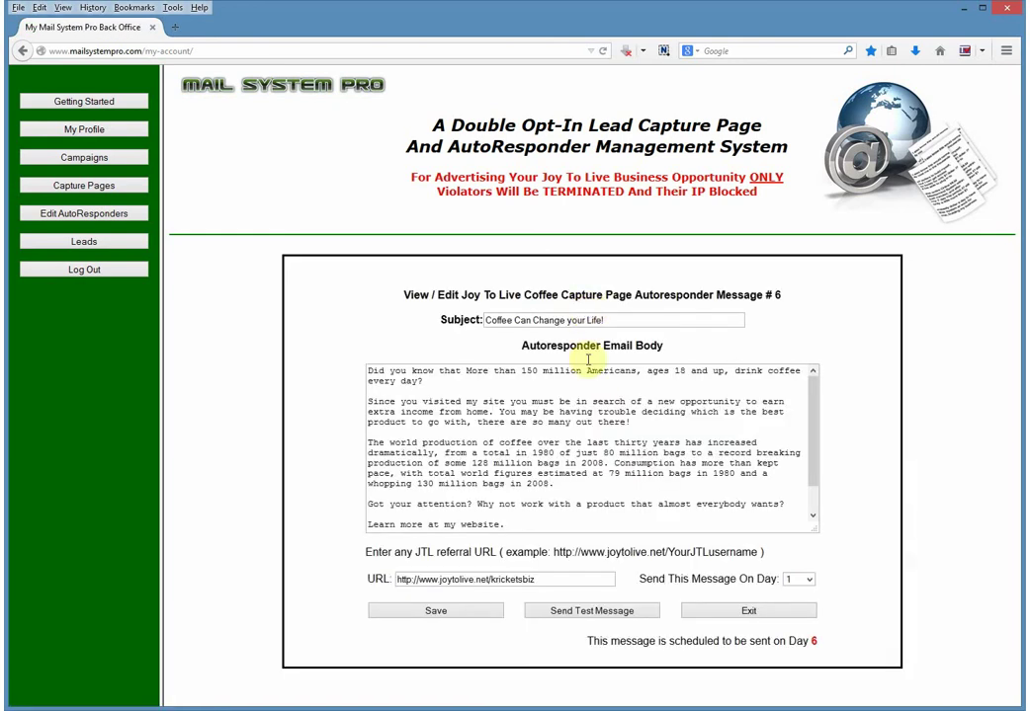
{"action": "left_click", "coordinate": [701, 610]}
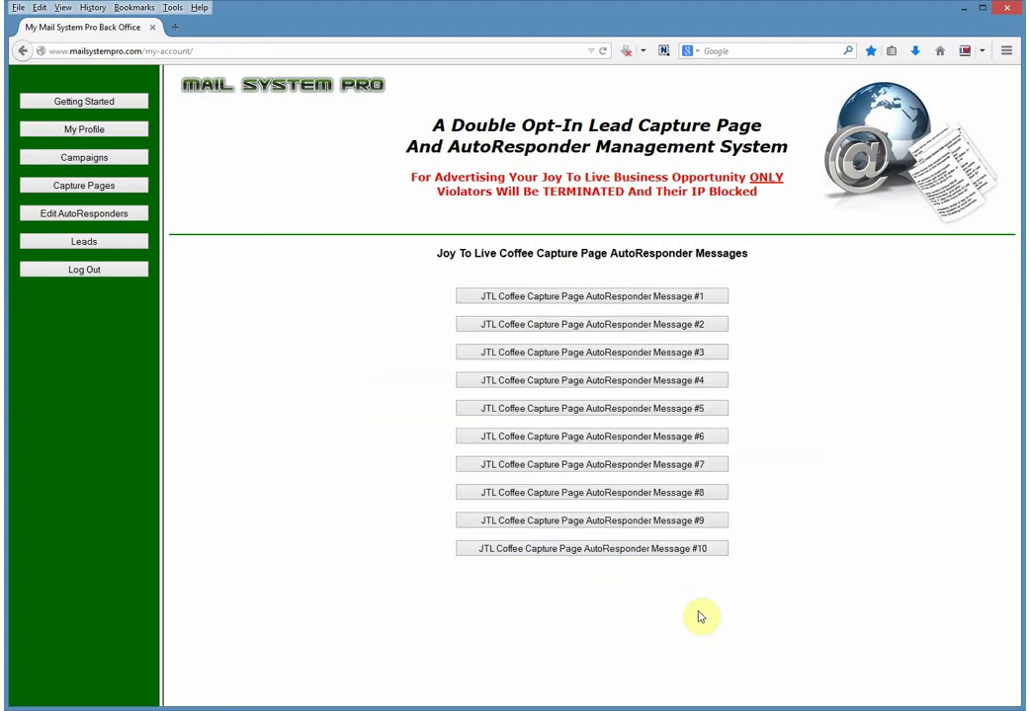
Set JTL Coffee Capture Page AutoResponder Message #7 to send on day 7 and save the message.
{"action": "left_click", "coordinate": [624, 464]}
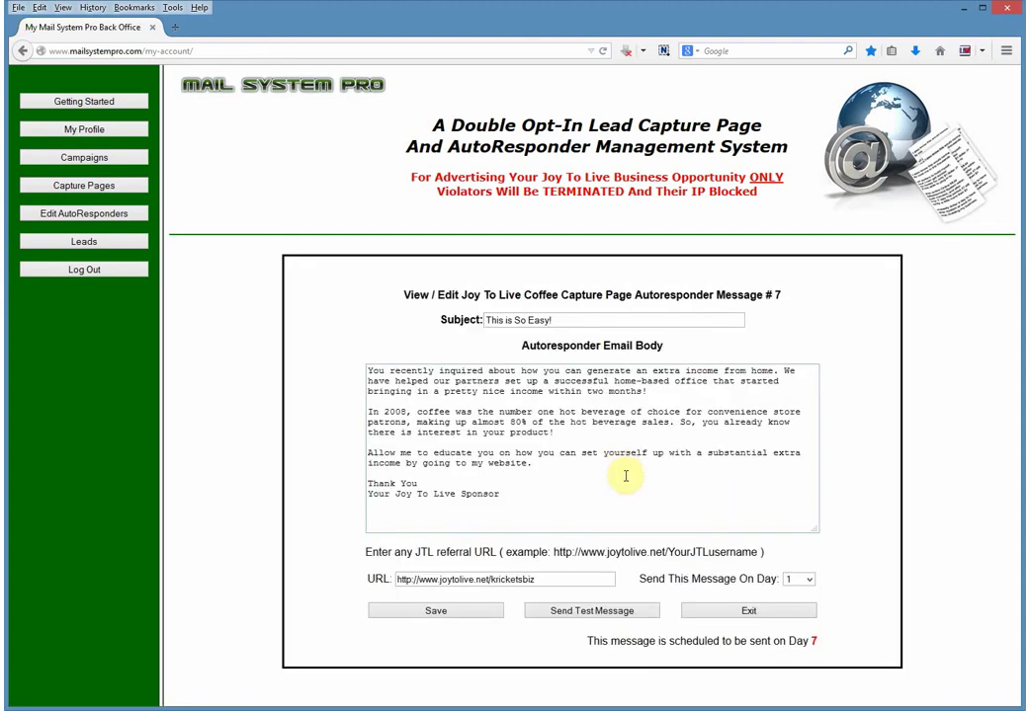
{"action": "left_click", "coordinate": [808, 580]}
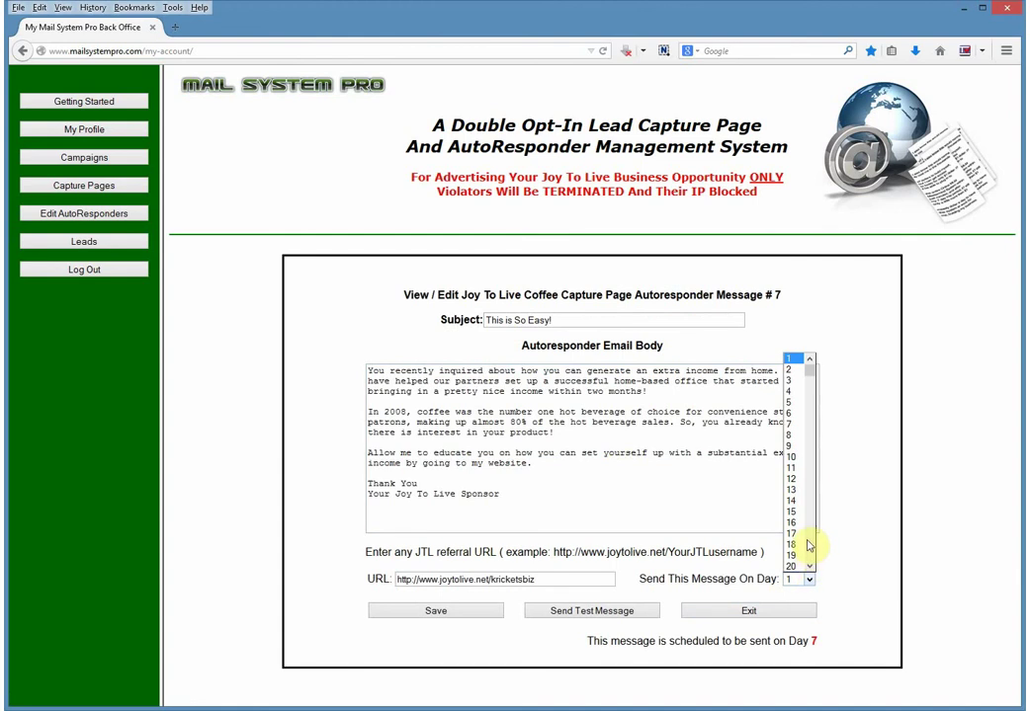
{"action": "left_click", "coordinate": [790, 423]}
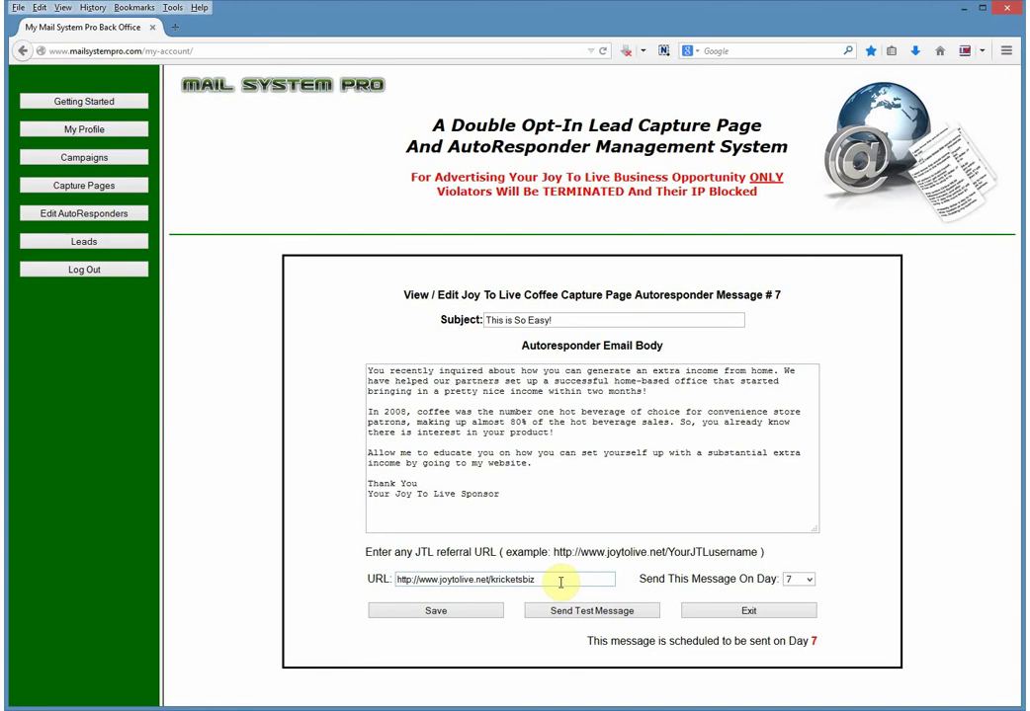
{"action": "left_click", "coordinate": [495, 613]}
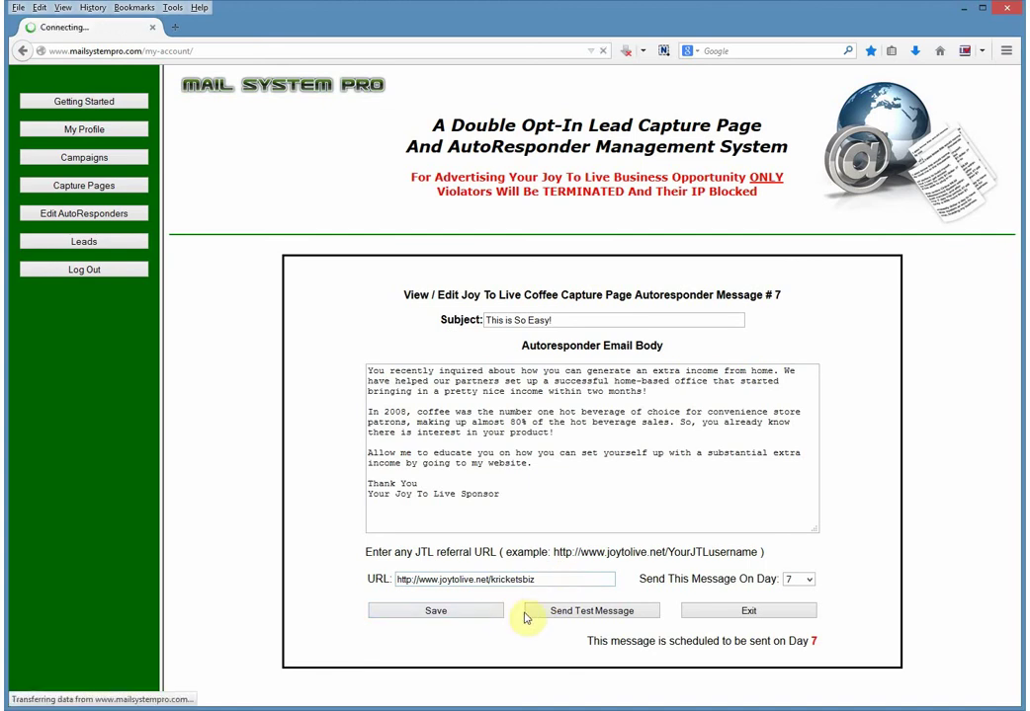
Send a test of coffee autoresponder message #7 and return to the coffee message list.
{"action": "left_click", "coordinate": [585, 640]}
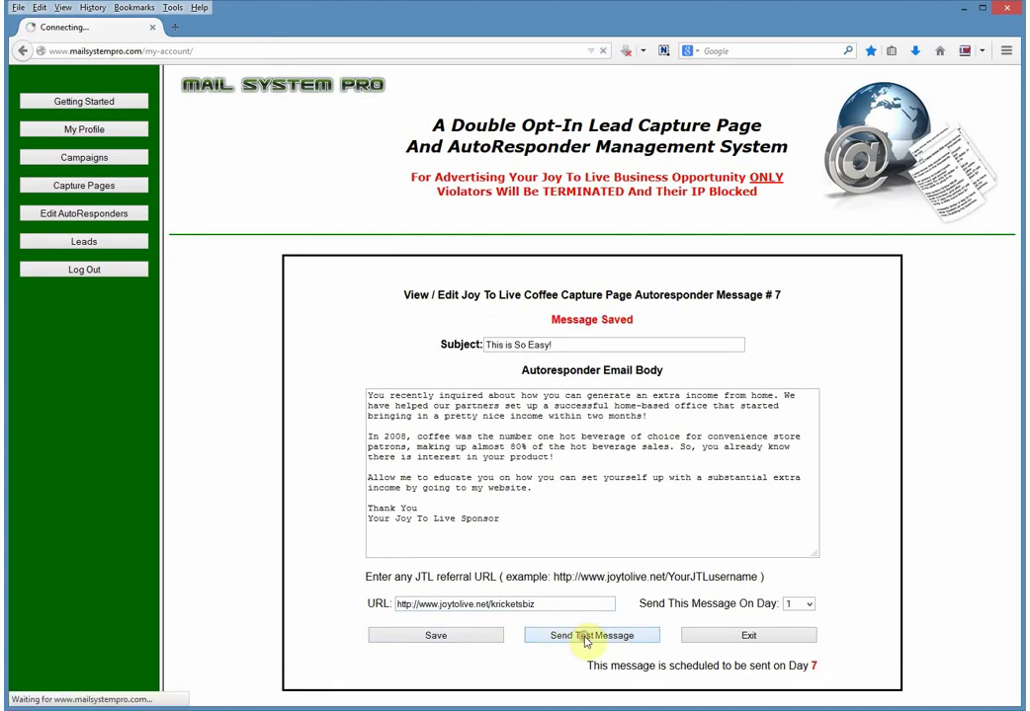
{"action": "left_click", "coordinate": [597, 308]}
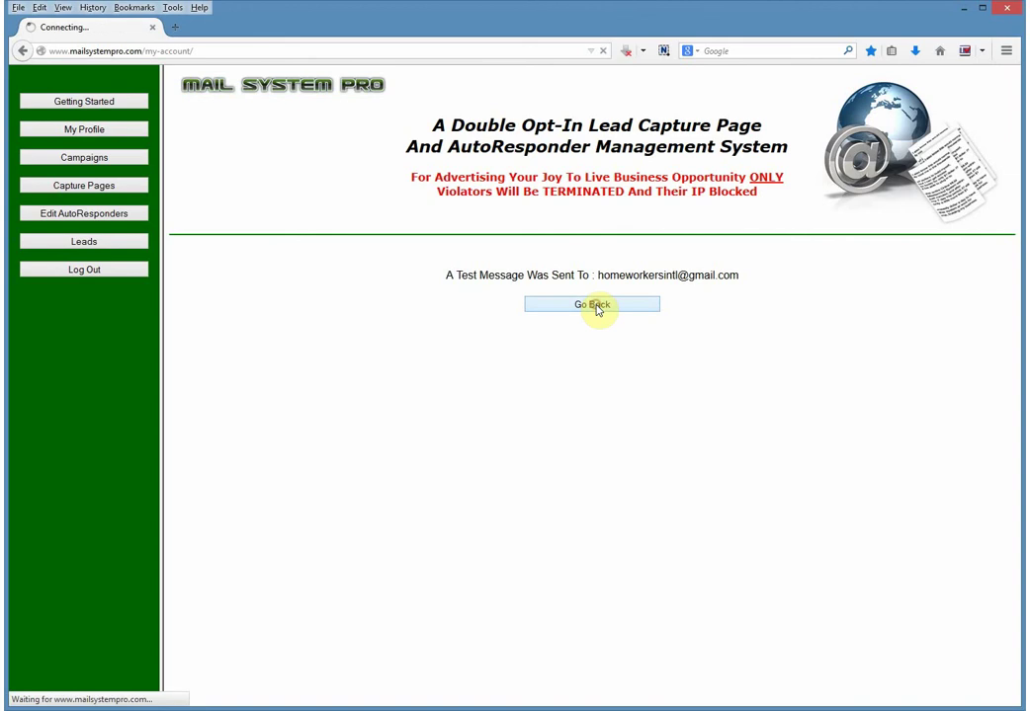
{"action": "left_click", "coordinate": [691, 610]}
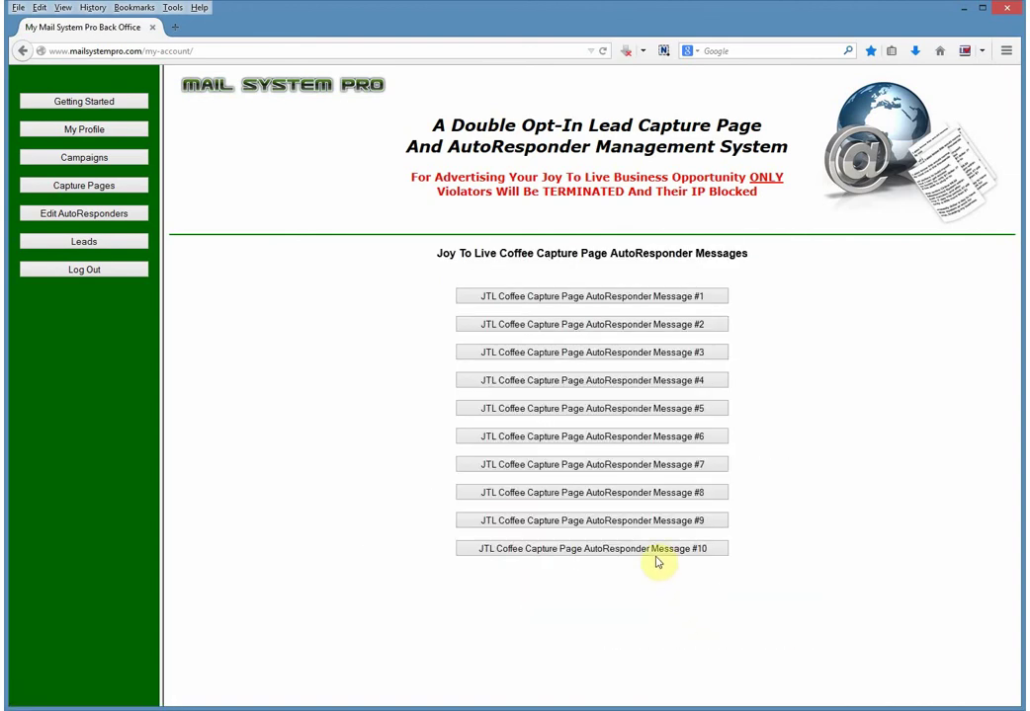
Set JTL Coffee Capture Page AutoResponder Message #8 to send on day 8, save it and return to the coffee message list.
{"action": "left_click", "coordinate": [637, 497]}
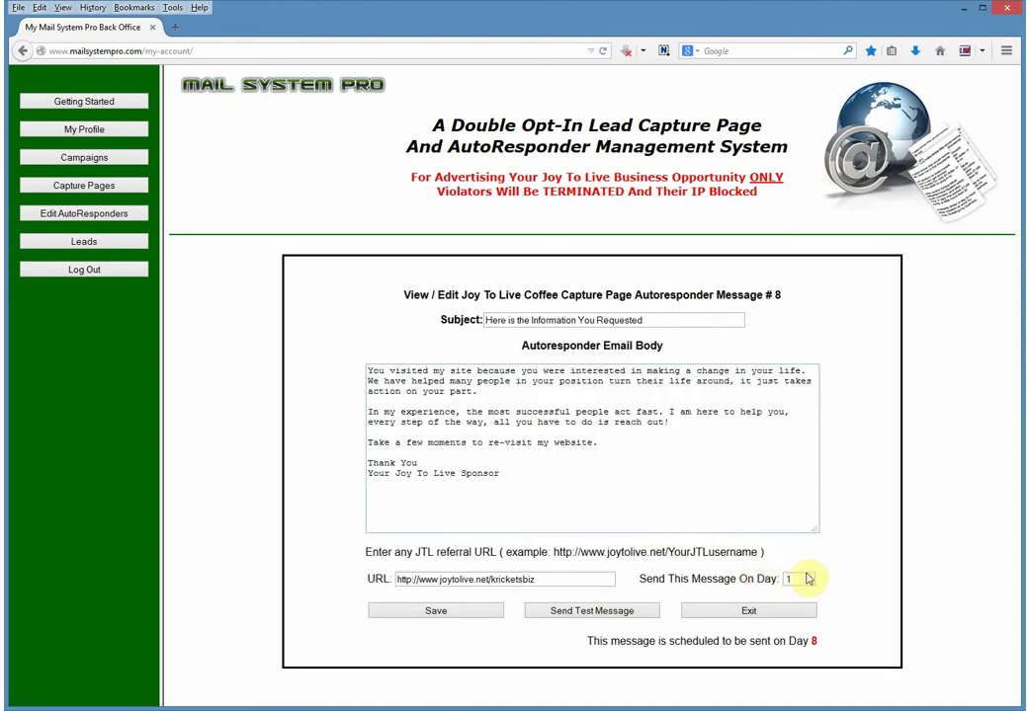
{"action": "left_click", "coordinate": [808, 580]}
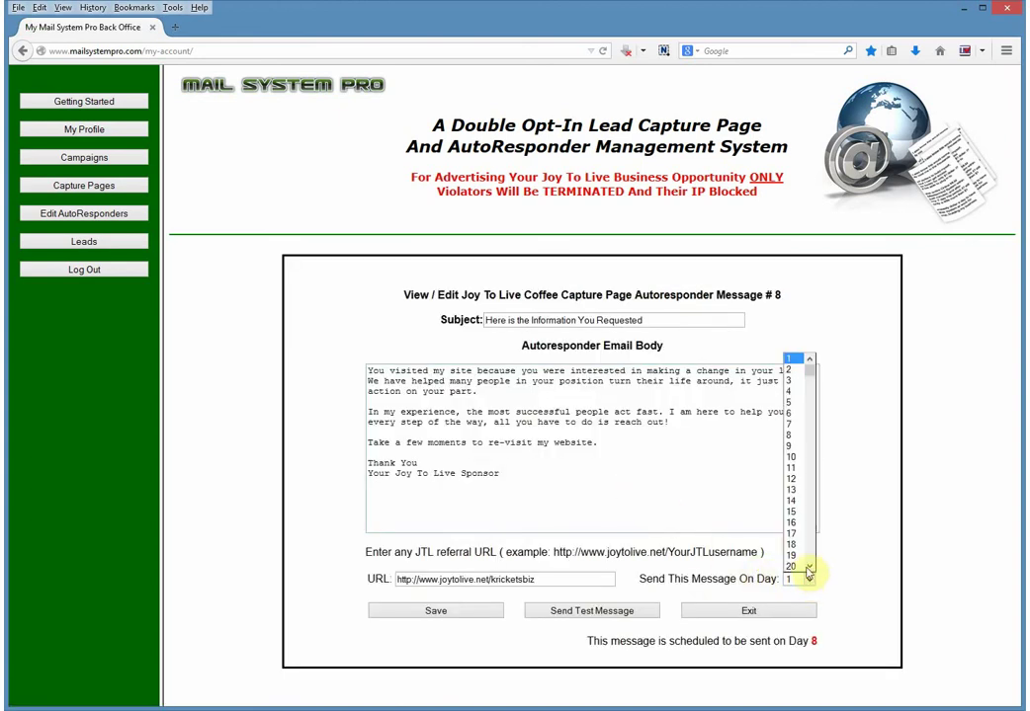
{"action": "left_click", "coordinate": [790, 435]}
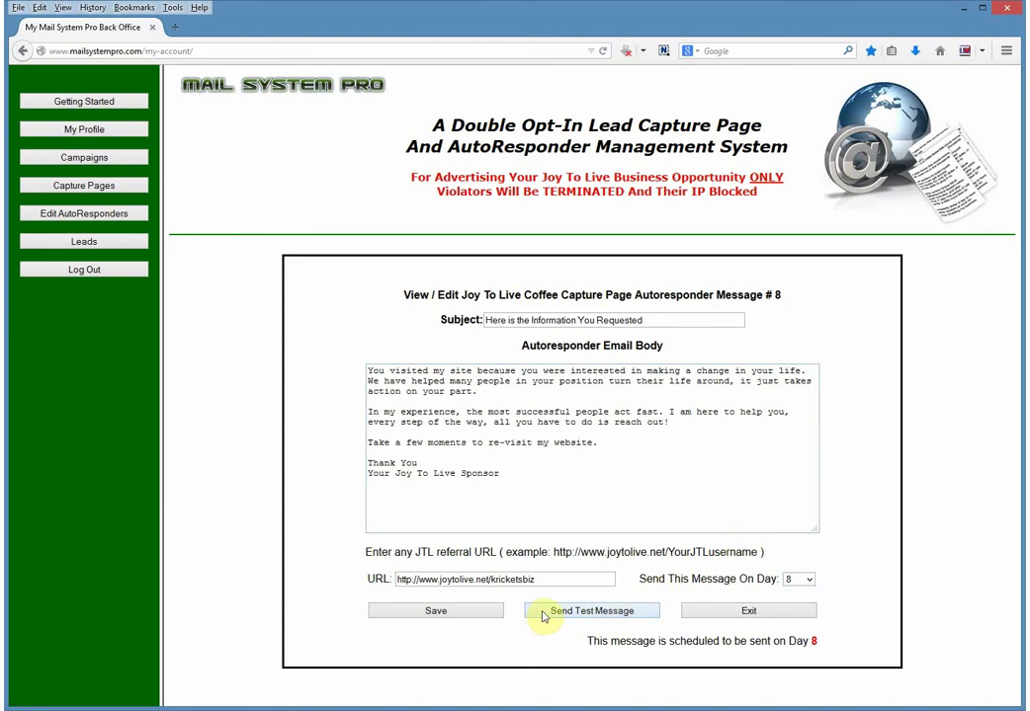
{"action": "left_click", "coordinate": [478, 609]}
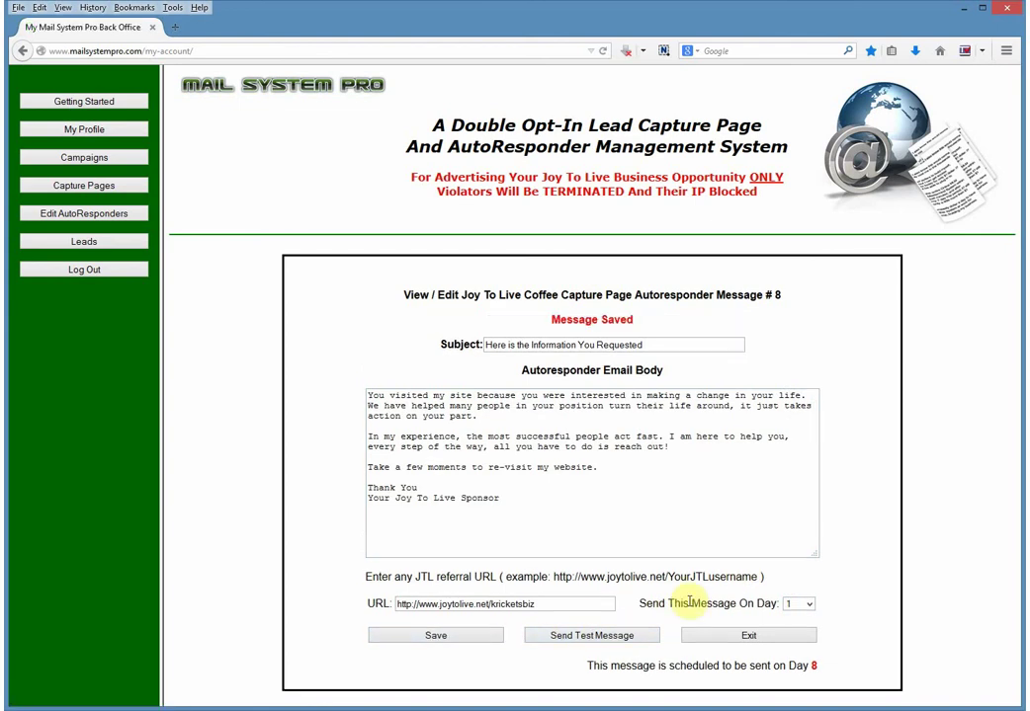
{"action": "left_click", "coordinate": [694, 639]}
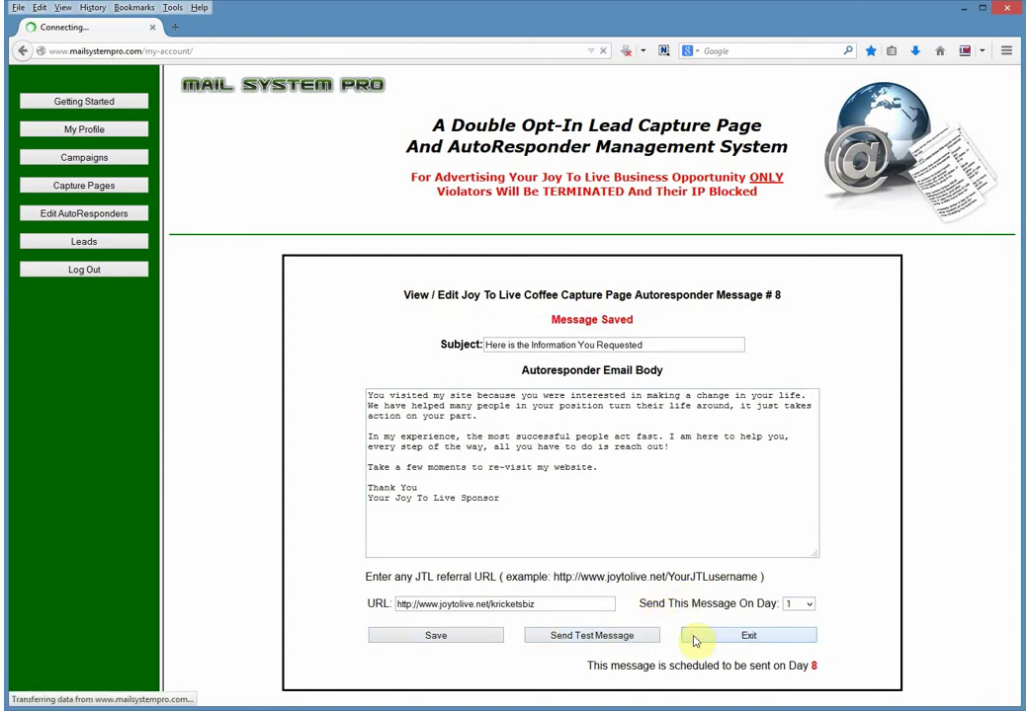
Set JTL Coffee Capture Page AutoResponder Message #9 to send on day 9 and save the message.
{"action": "left_click", "coordinate": [652, 522]}
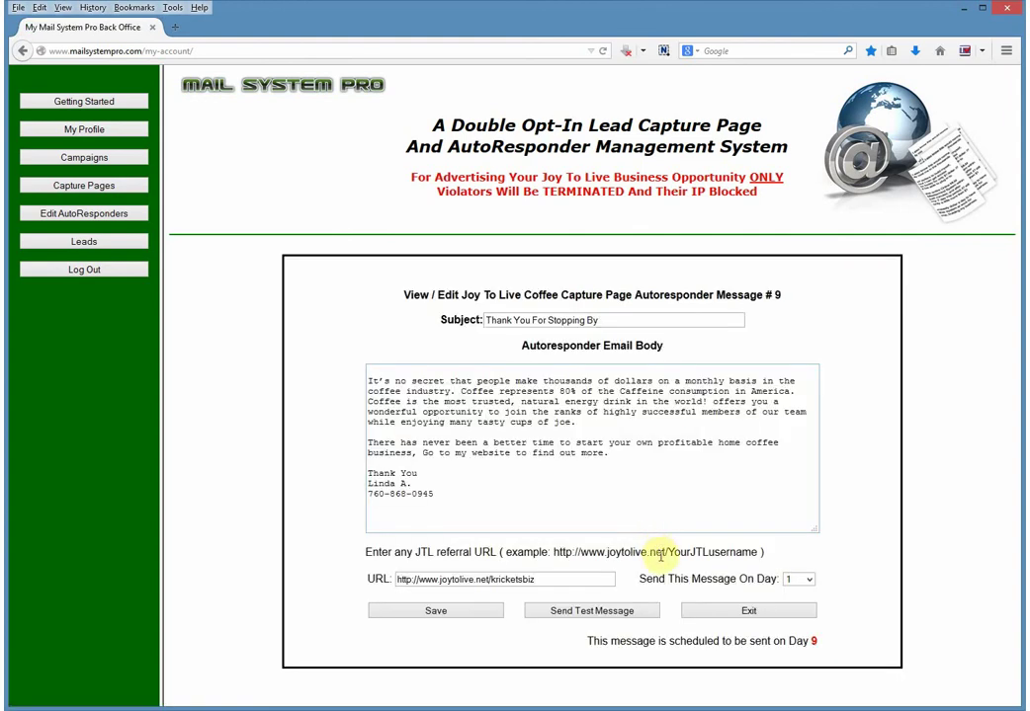
{"action": "left_click", "coordinate": [804, 579]}
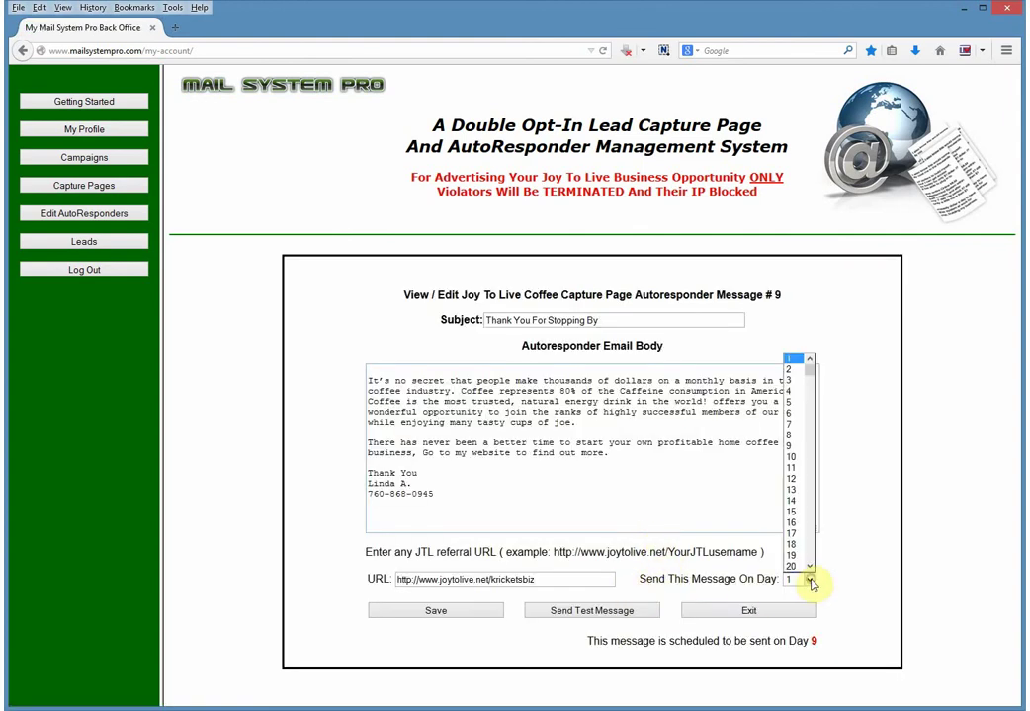
{"action": "left_click", "coordinate": [796, 446]}
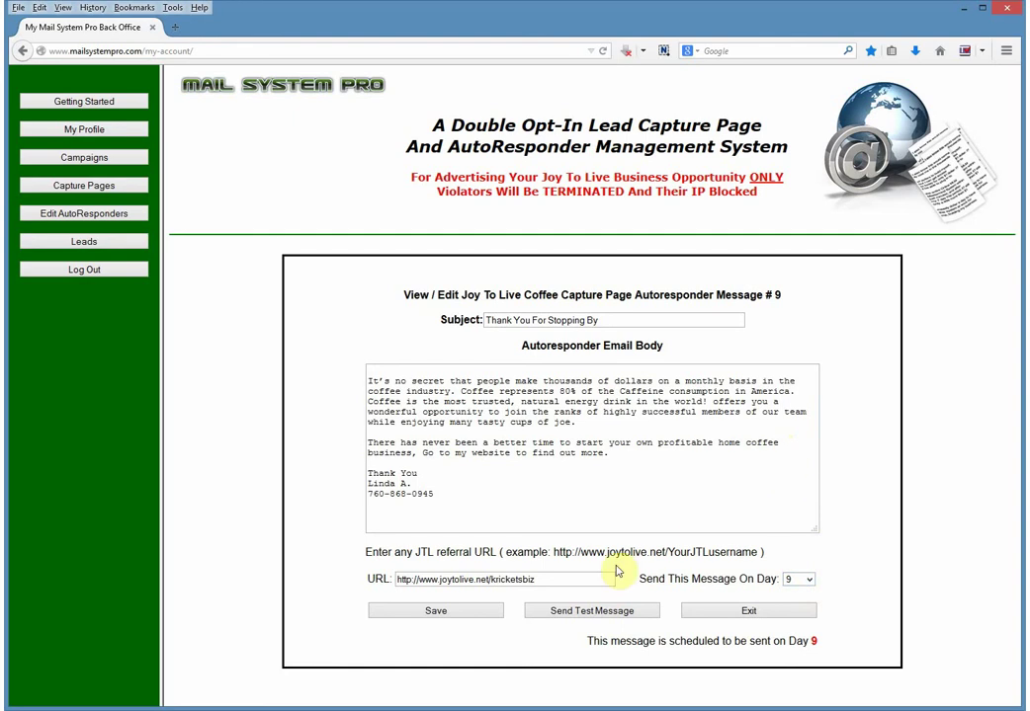
{"action": "left_click", "coordinate": [477, 609]}
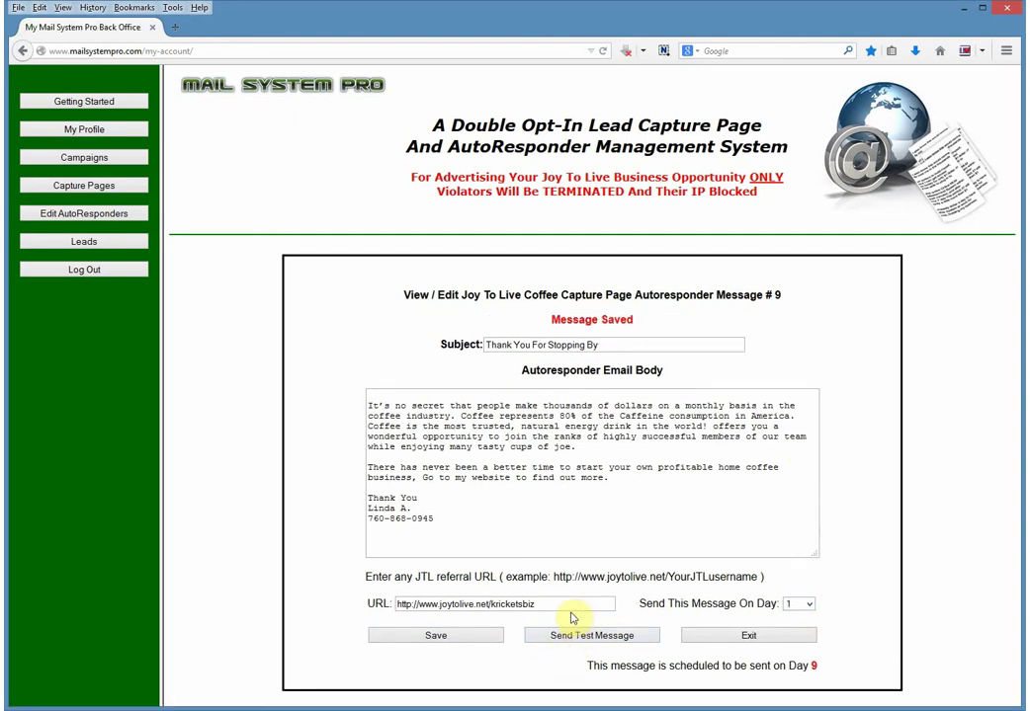
Send a test of coffee autoresponder message #9 and return to the coffee message list.
{"action": "left_click", "coordinate": [578, 635]}
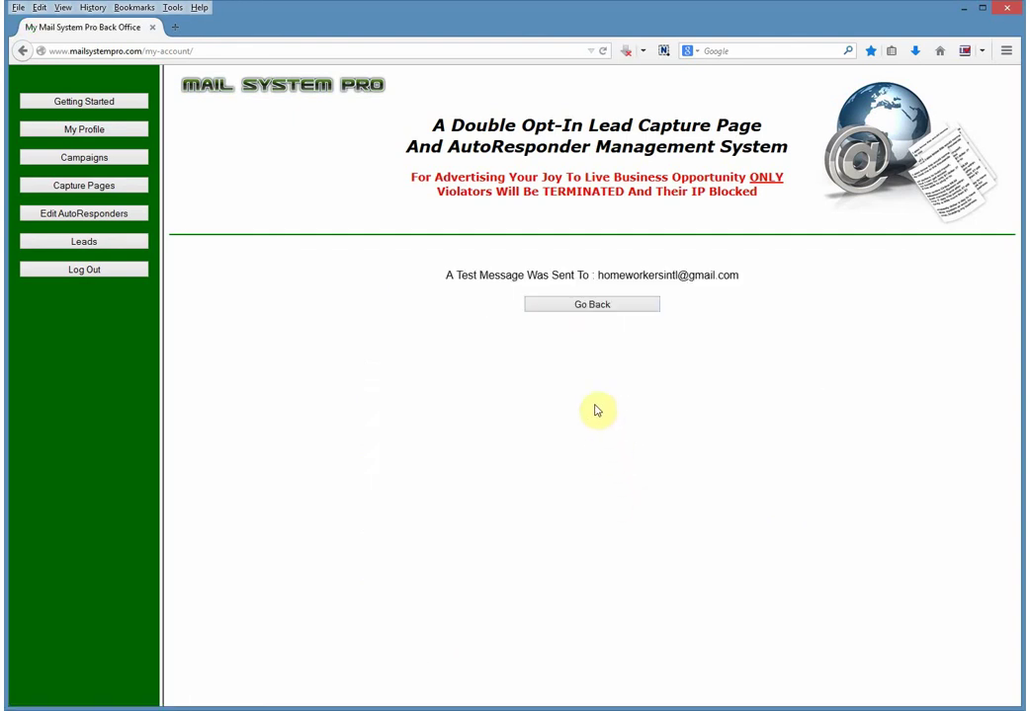
{"action": "left_click", "coordinate": [585, 308]}
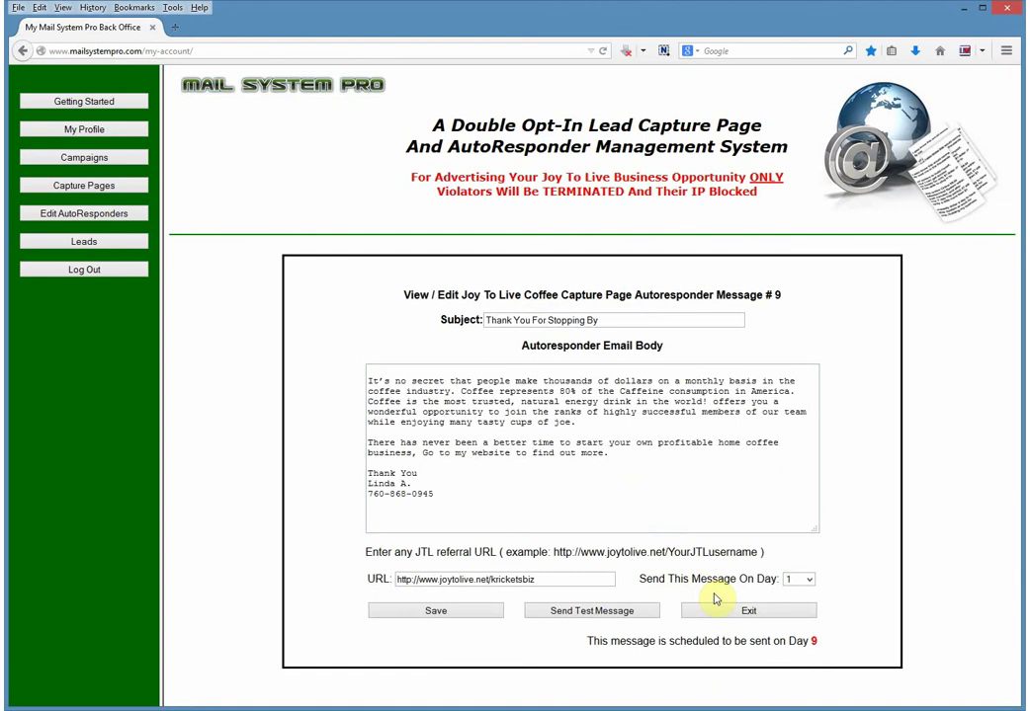
{"action": "left_click", "coordinate": [717, 612]}
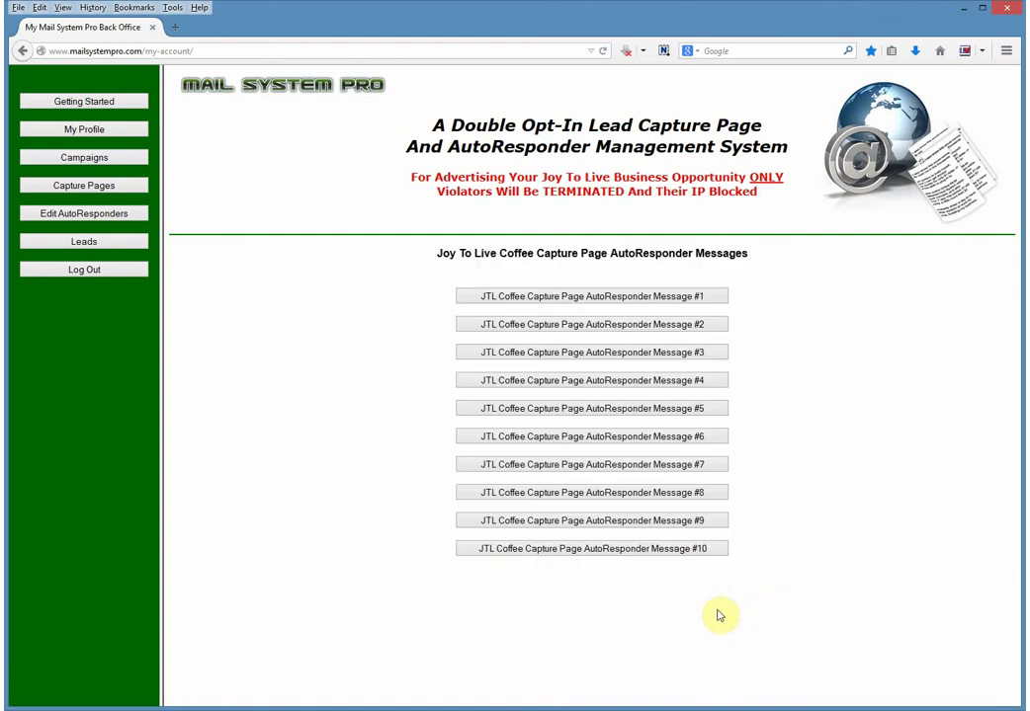
Set JTL Coffee Capture Page AutoResponder Message #10 to send on day 10 and save the message.
{"action": "left_click", "coordinate": [652, 549]}
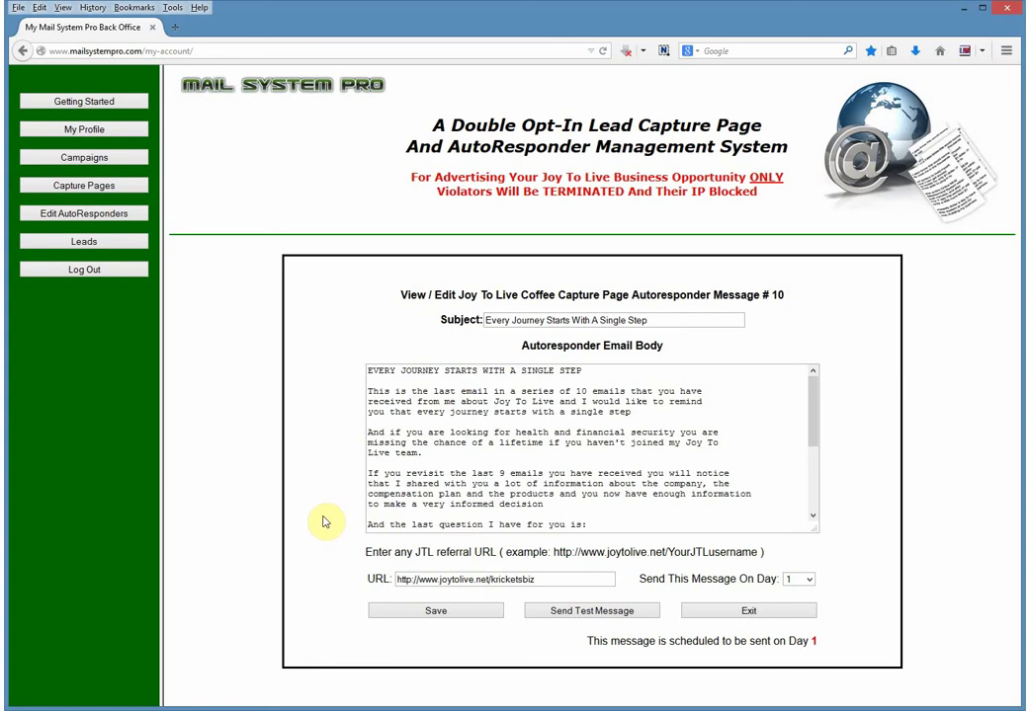
{"action": "left_click", "coordinate": [809, 580]}
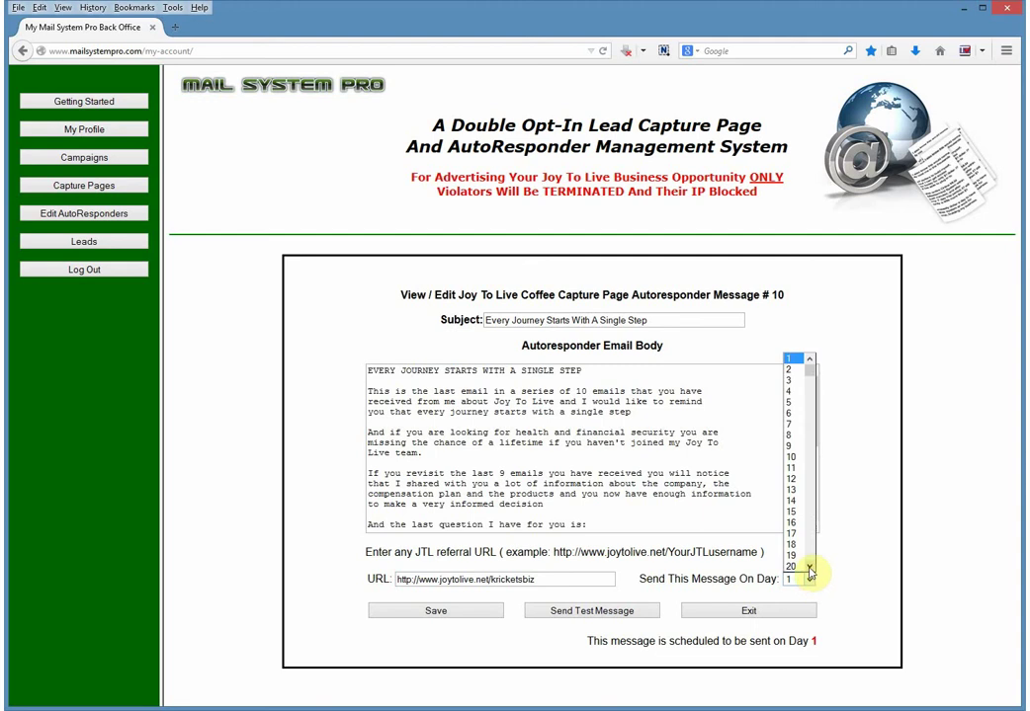
{"action": "left_click", "coordinate": [790, 458]}
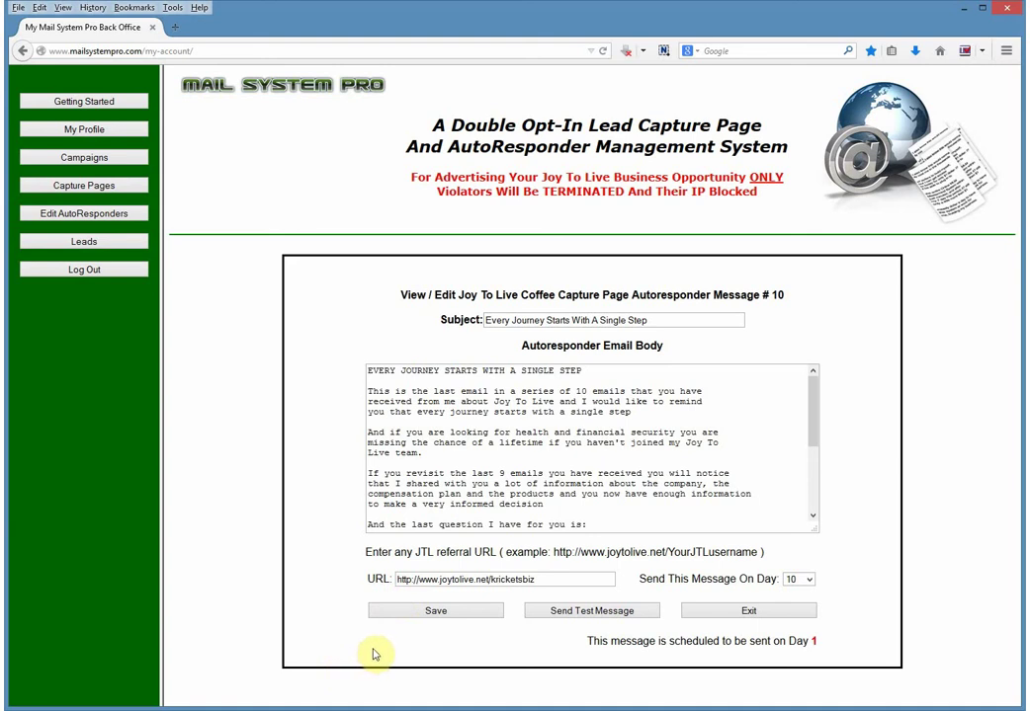
{"action": "left_click", "coordinate": [427, 613]}
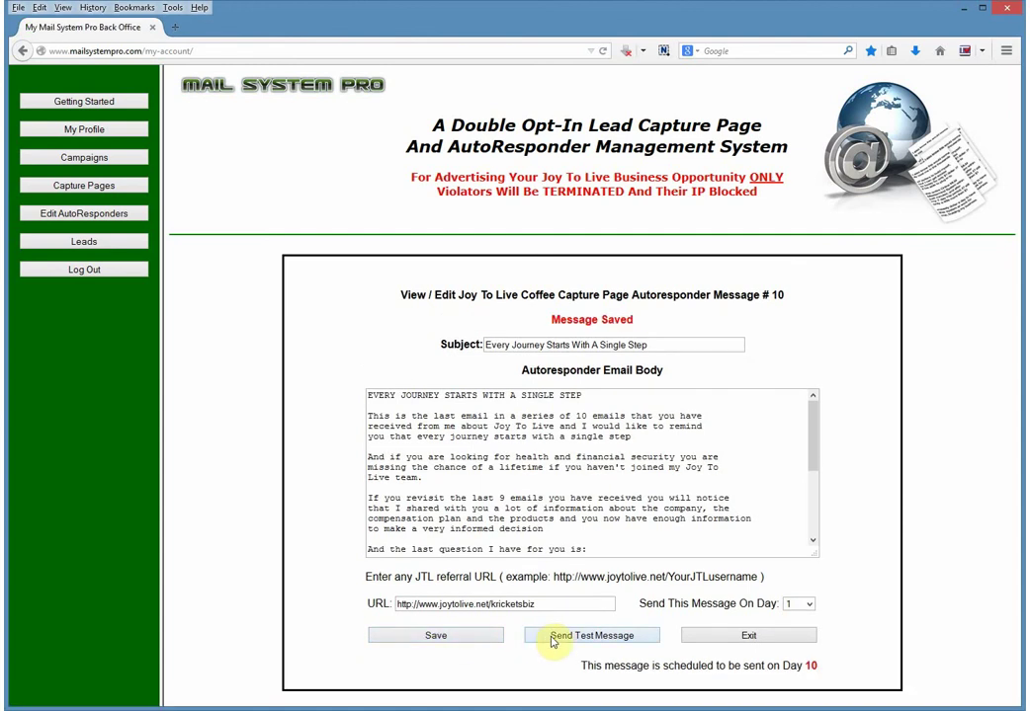
Send a test of coffee autoresponder message #10 and return to the coffee message list.
{"action": "left_click", "coordinate": [553, 640]}
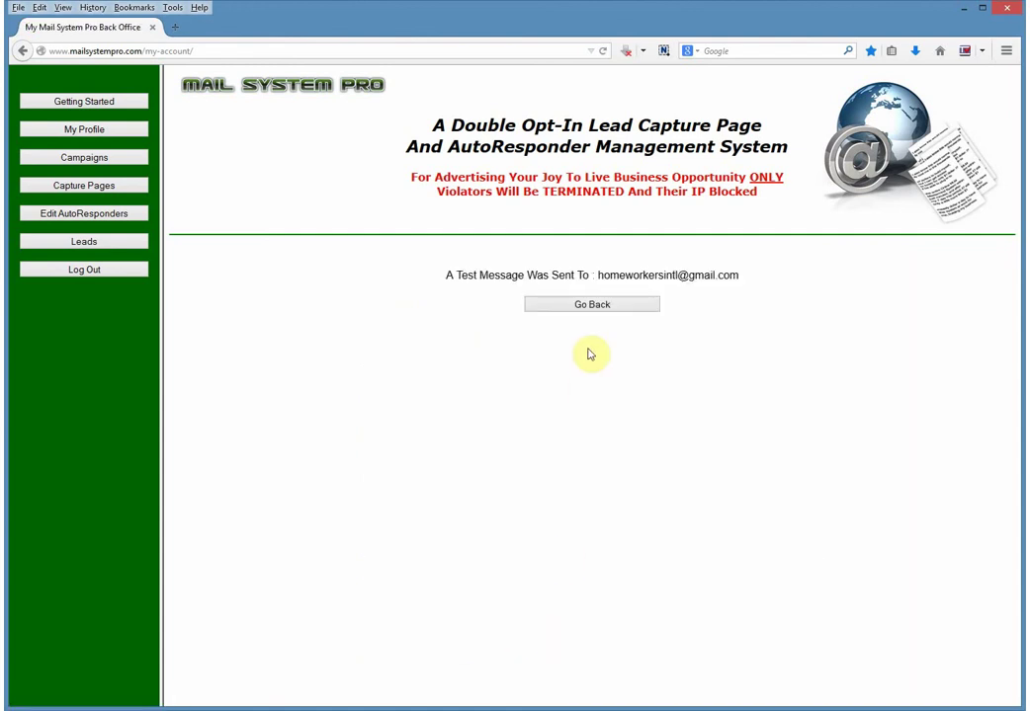
{"action": "left_click", "coordinate": [582, 307]}
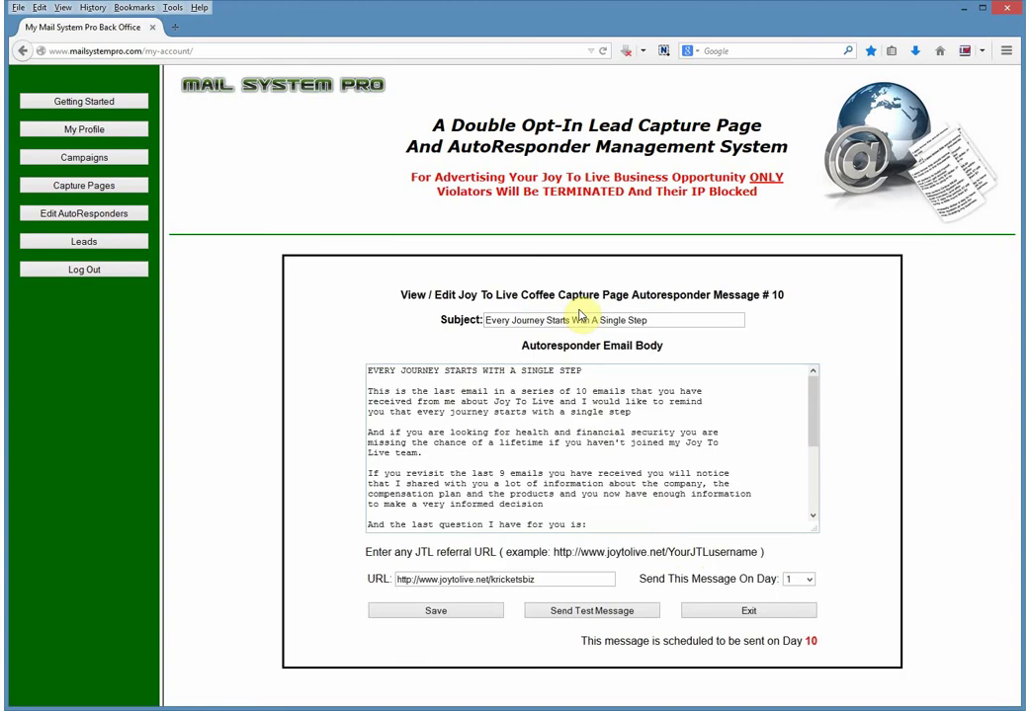
{"action": "left_click", "coordinate": [708, 612]}
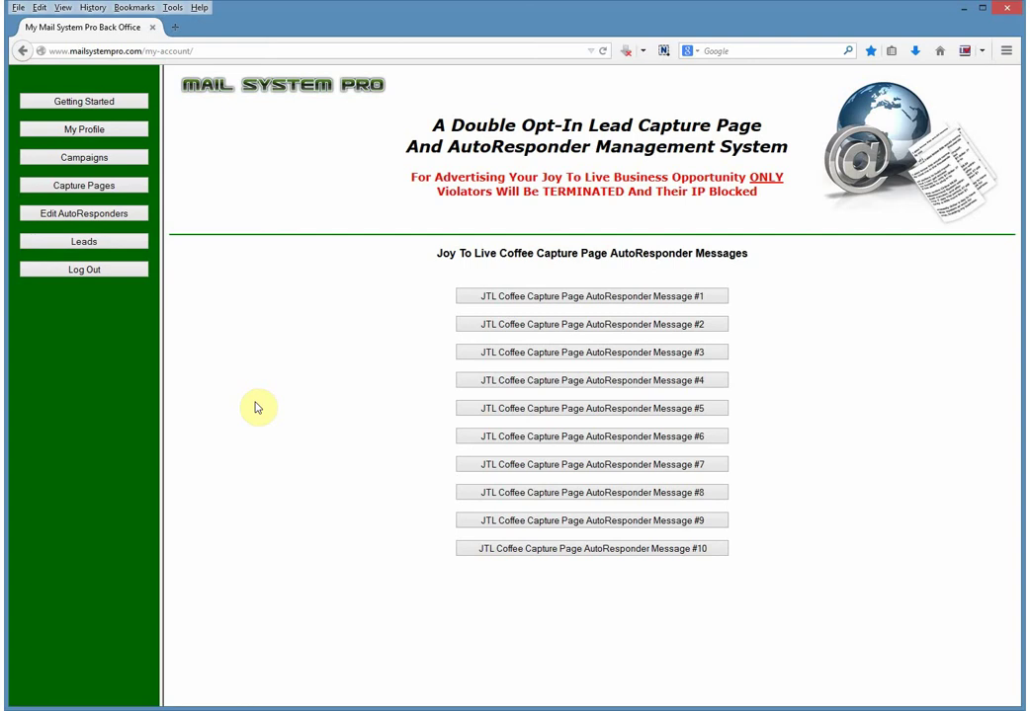
Generate a custom campaign URL for the Coffee Capture Page with the campaign title FaceBook.
{"action": "left_click", "coordinate": [123, 164]}
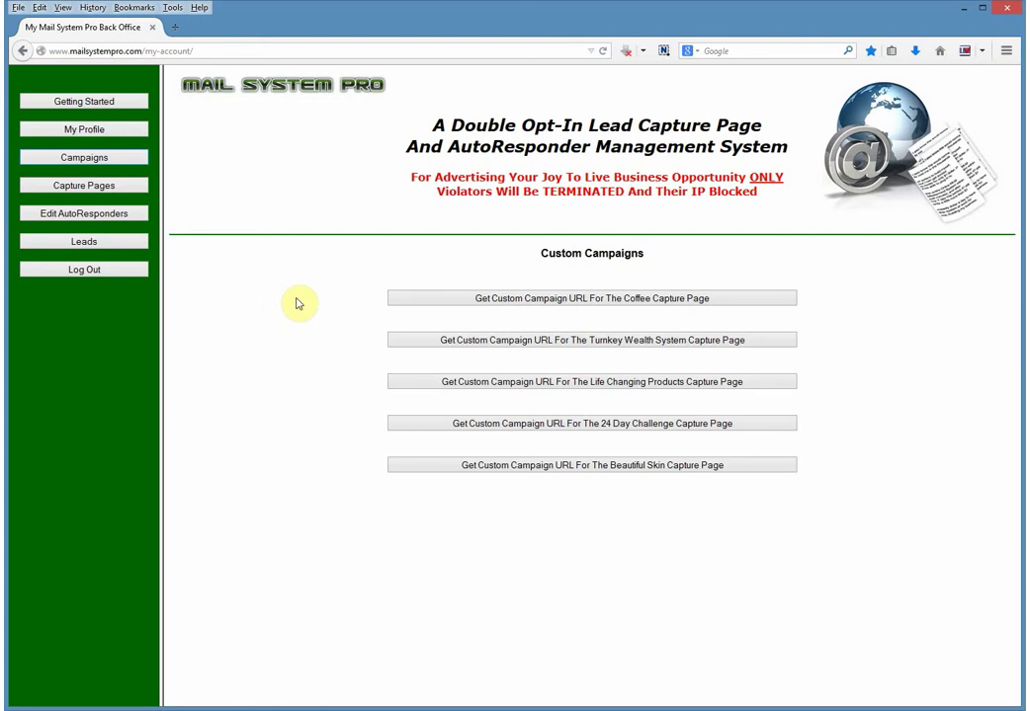
{"action": "left_click", "coordinate": [400, 303]}
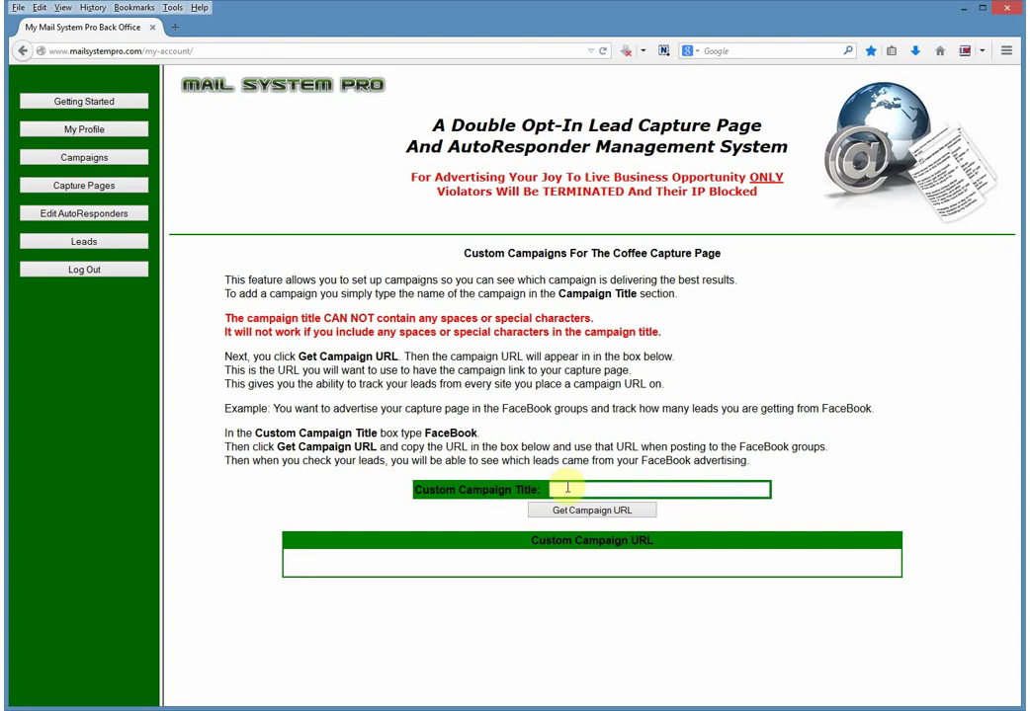
{"action": "left_click", "coordinate": [567, 487]}
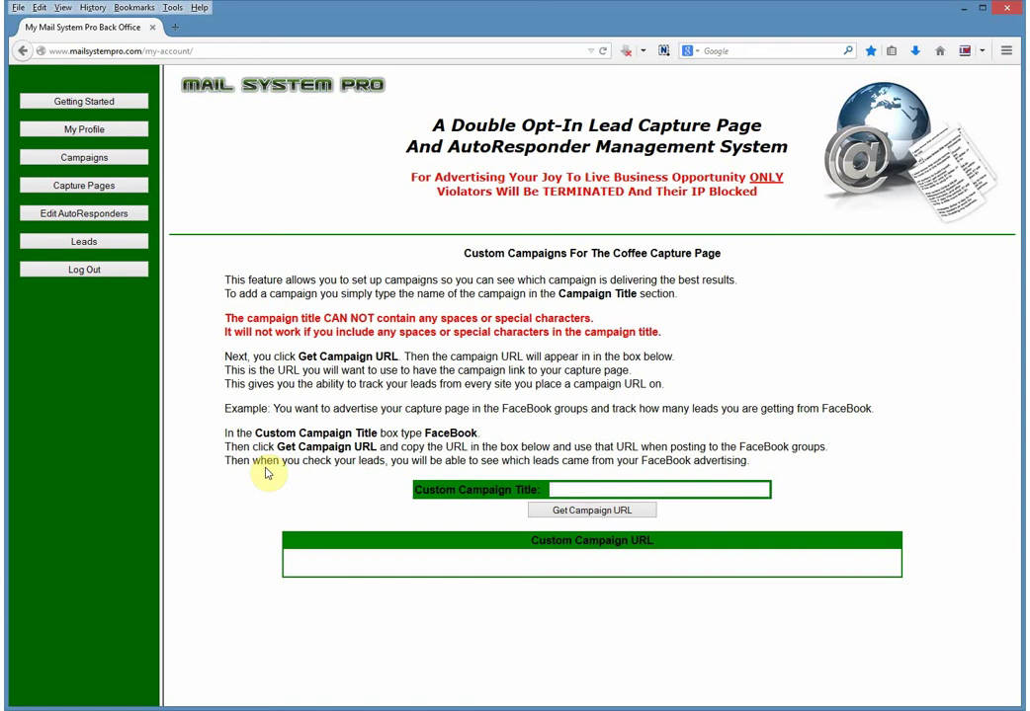
{"action": "type", "text": "Face"}
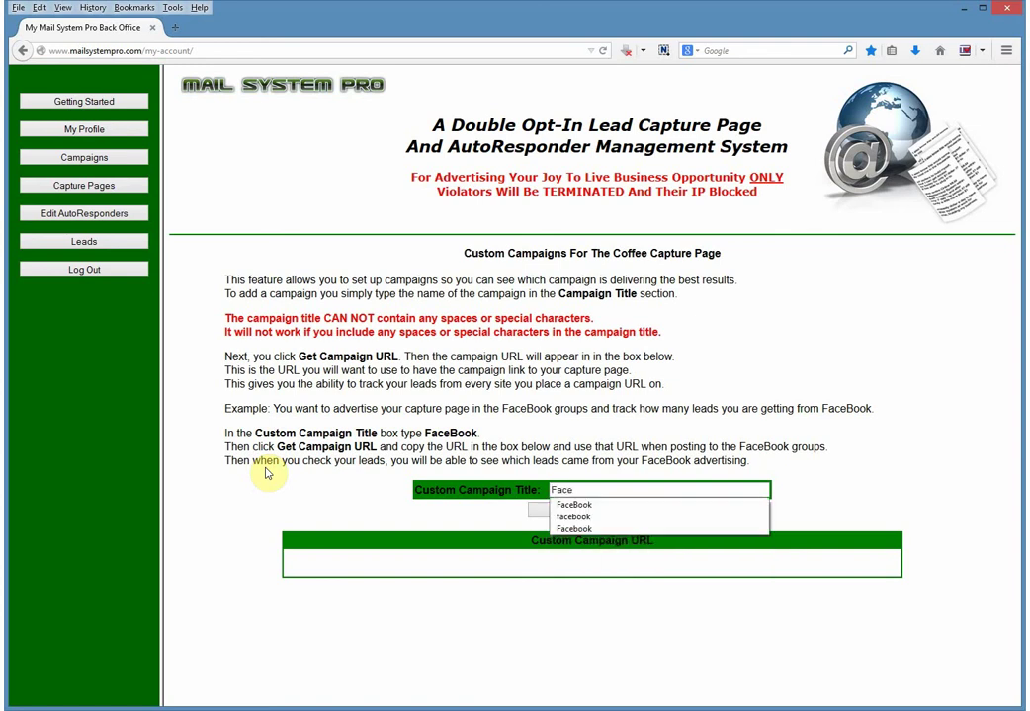
{"action": "left_click", "coordinate": [587, 505]}
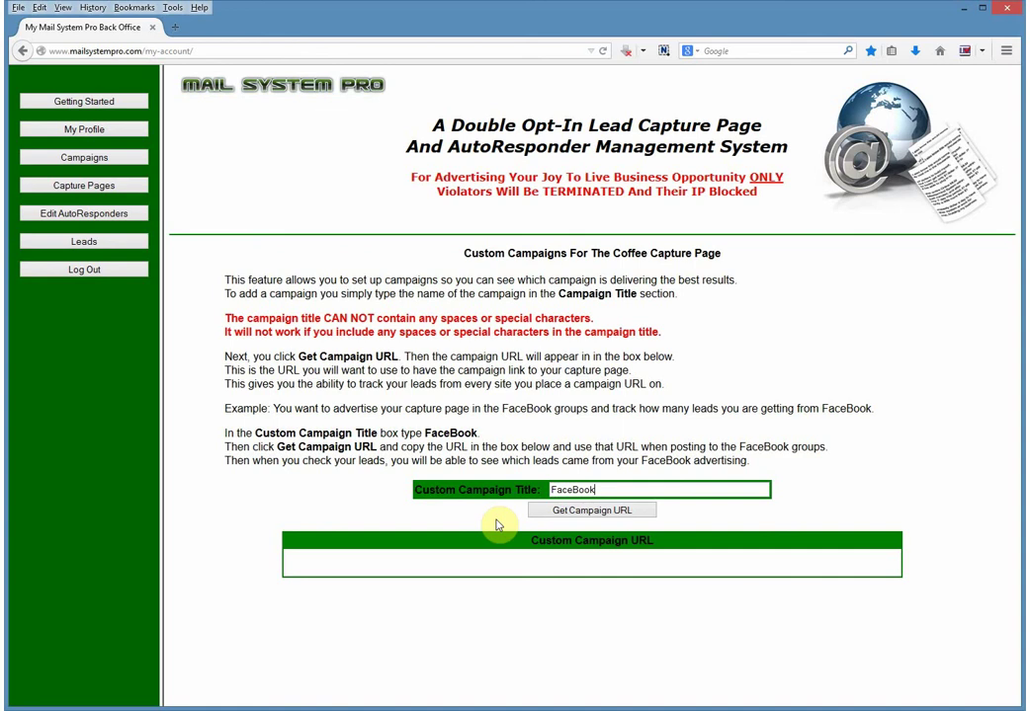
{"action": "left_click", "coordinate": [538, 513]}
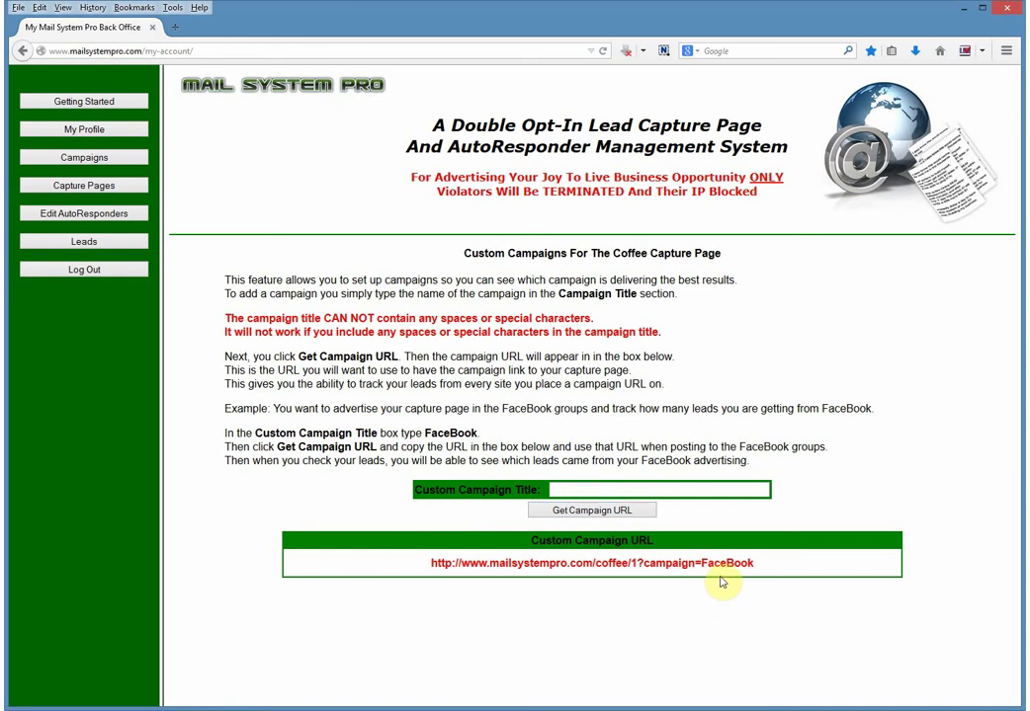
Copy the generated FaceBook campaign URL for the Coffee Capture Page and clear the text selection.
{"action": "left_click_drag", "start_coordinate": [755, 562], "coordinate": [431, 563]}
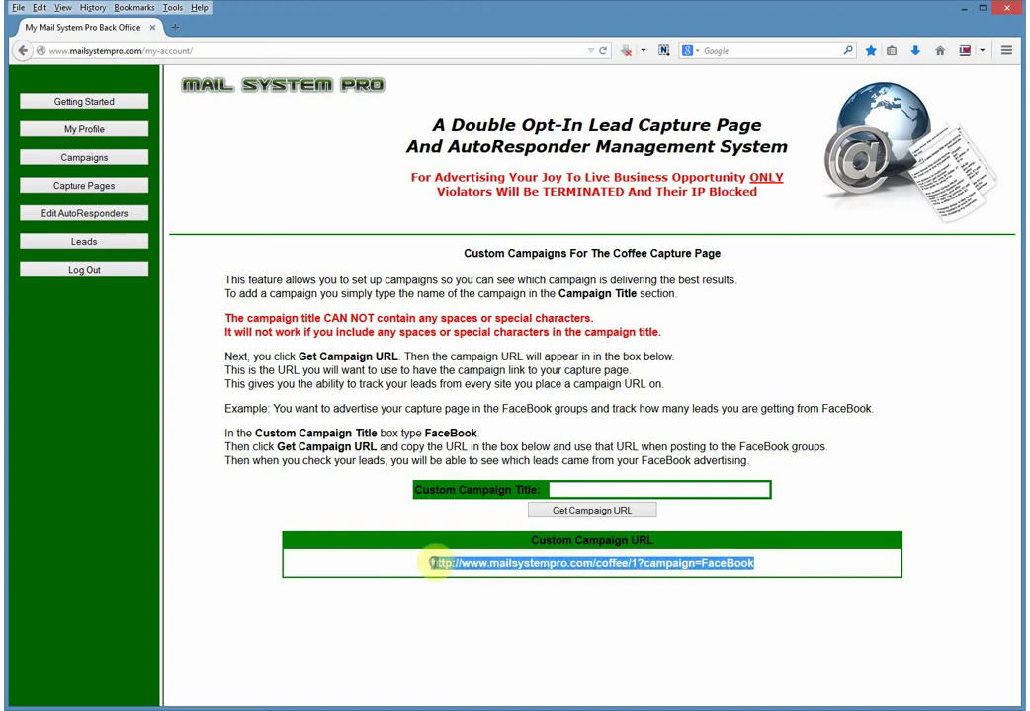
{"action": "right_click", "coordinate": [431, 562]}
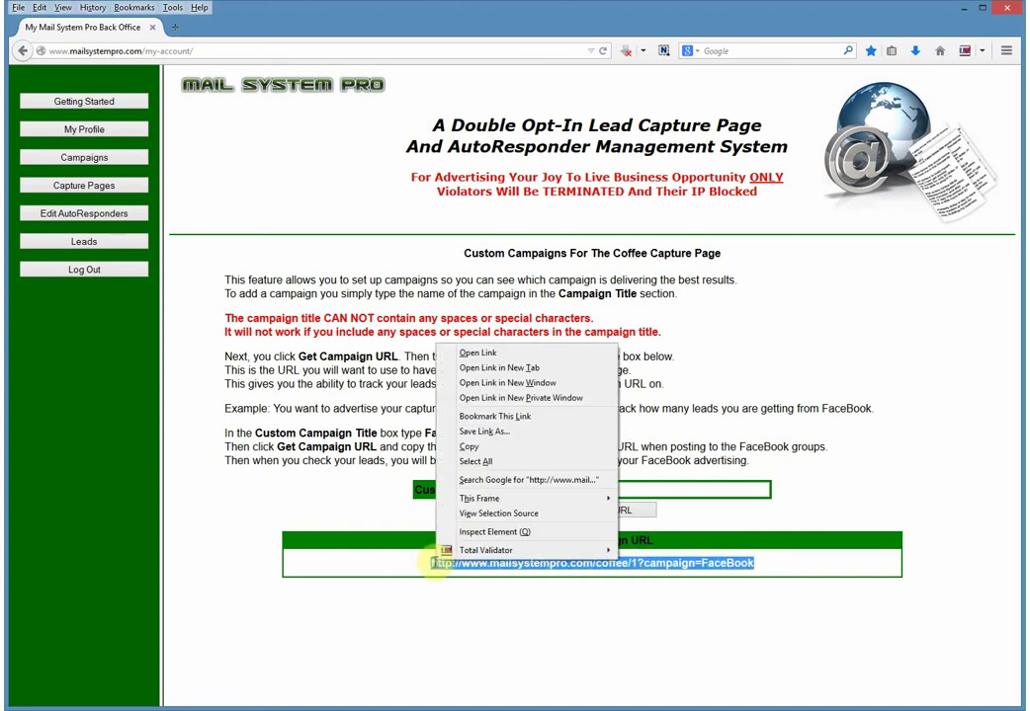
{"action": "left_click", "coordinate": [470, 447]}
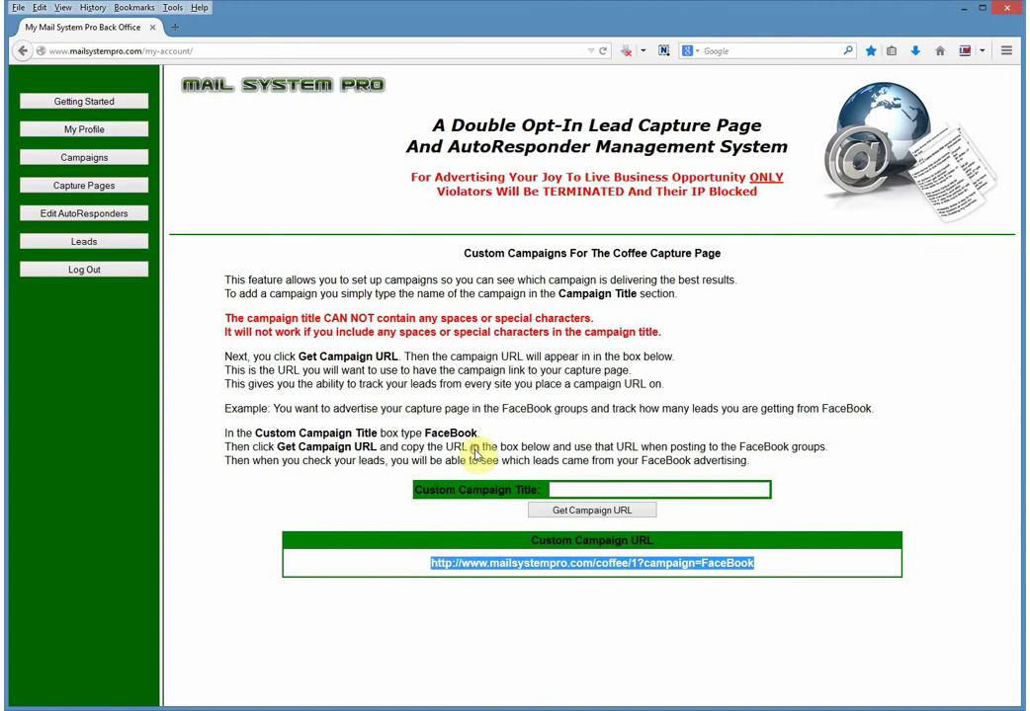
{"action": "left_click", "coordinate": [216, 543]}
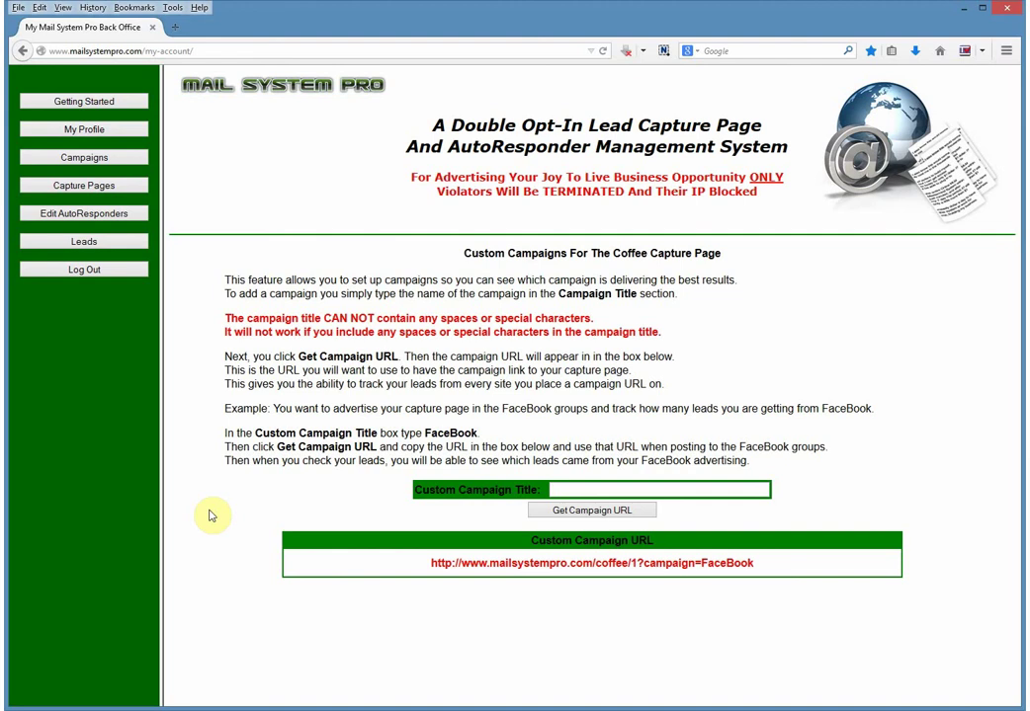
Review the leads list, examine the details and memo page of the first lead, and return to the list.
{"action": "left_click", "coordinate": [132, 245]}
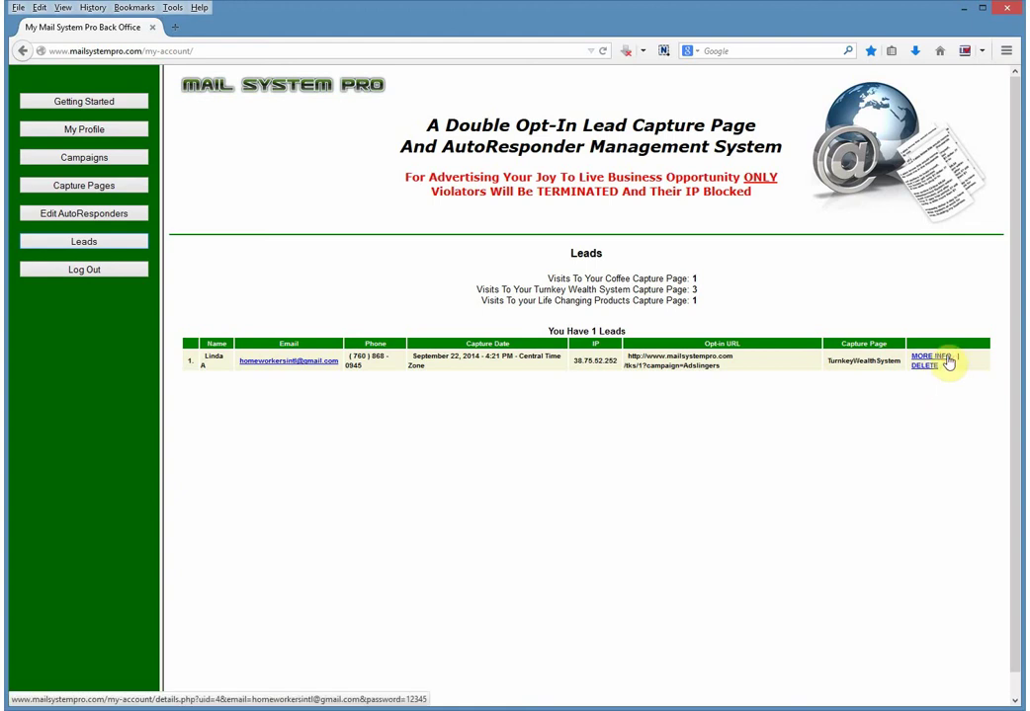
{"action": "left_click", "coordinate": [946, 359]}
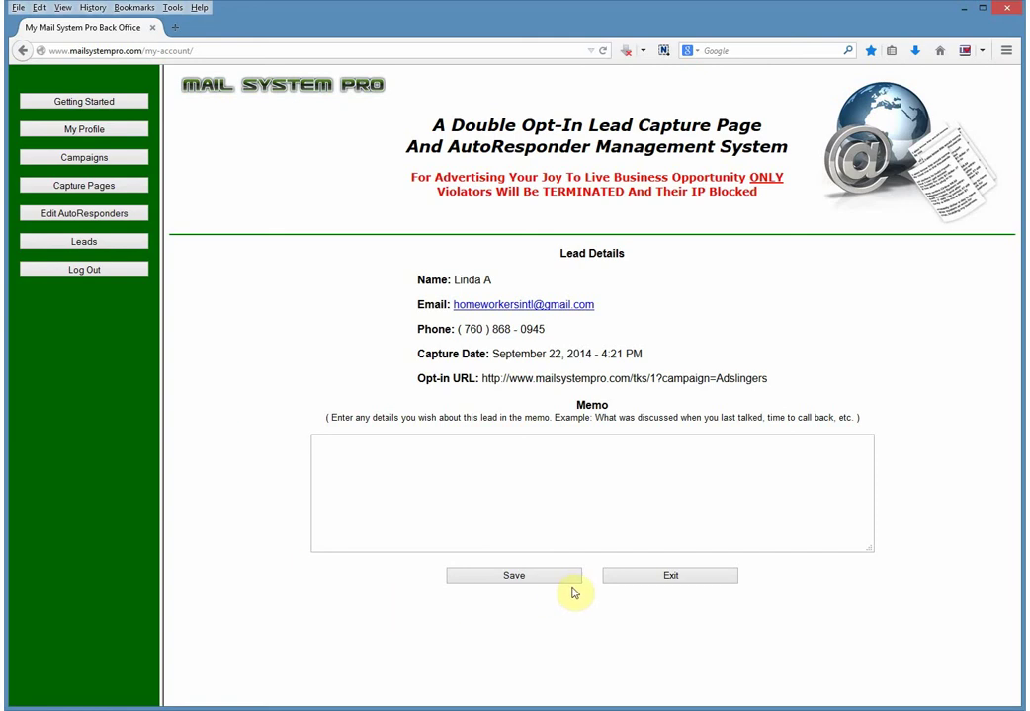
{"action": "left_click", "coordinate": [628, 578]}
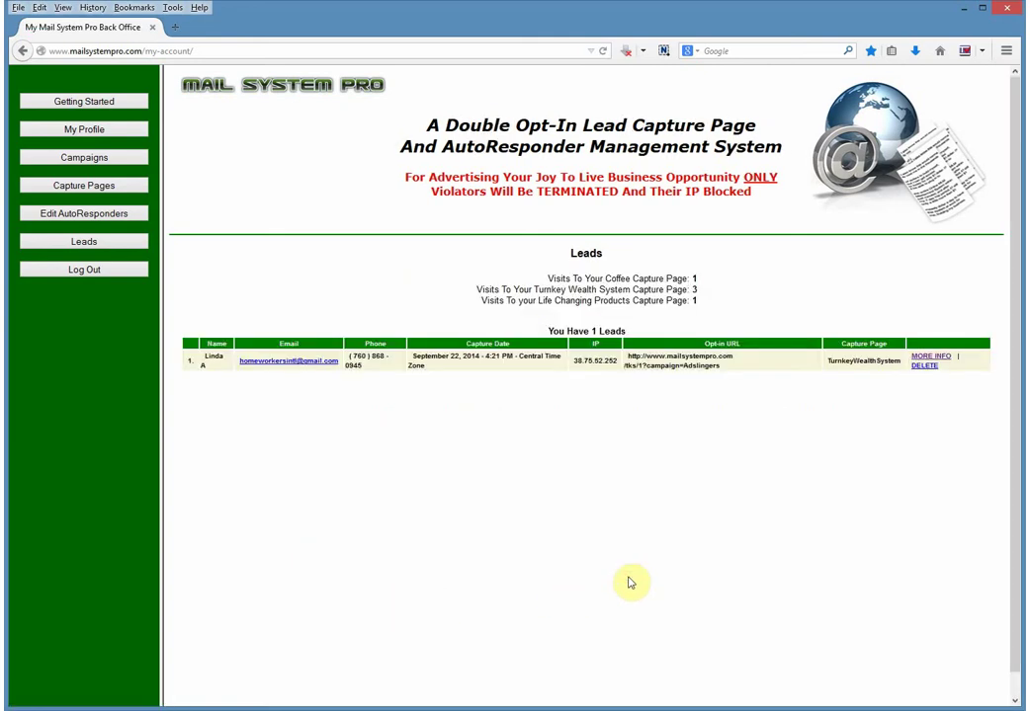